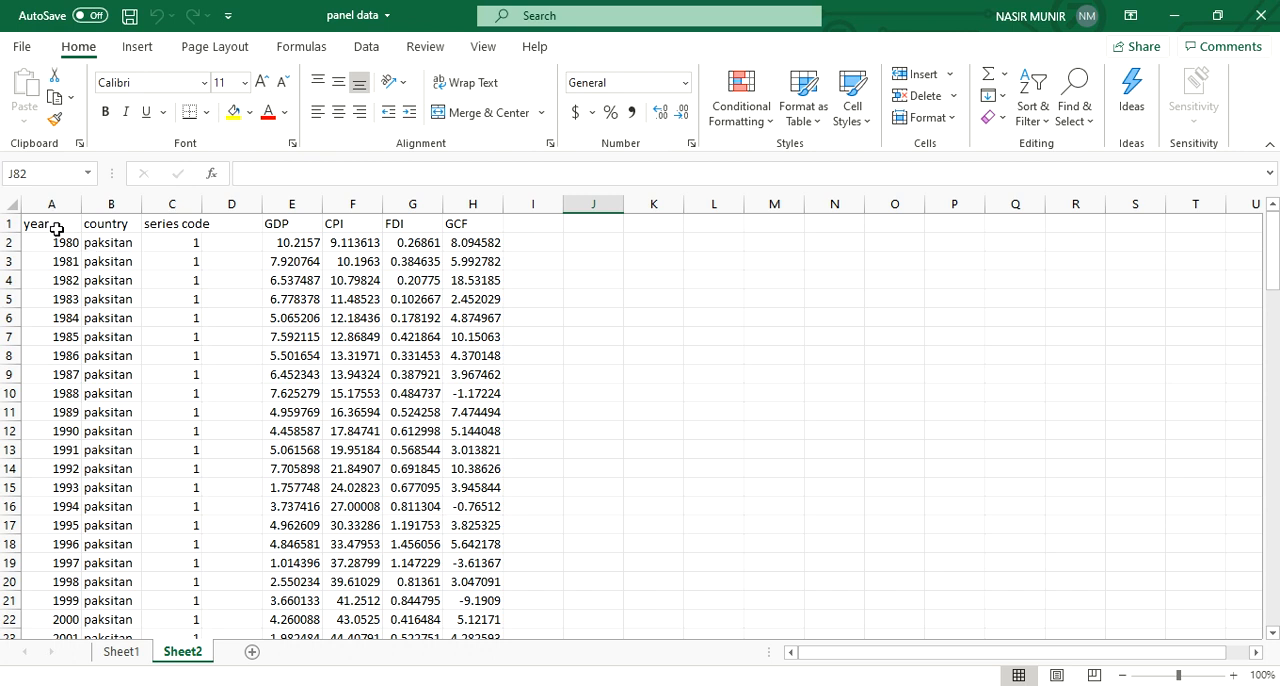
Step: Examine how the year and country columns stack the yearly rows of each country from the first row to the last
scroll(57, 229, "down", 1)
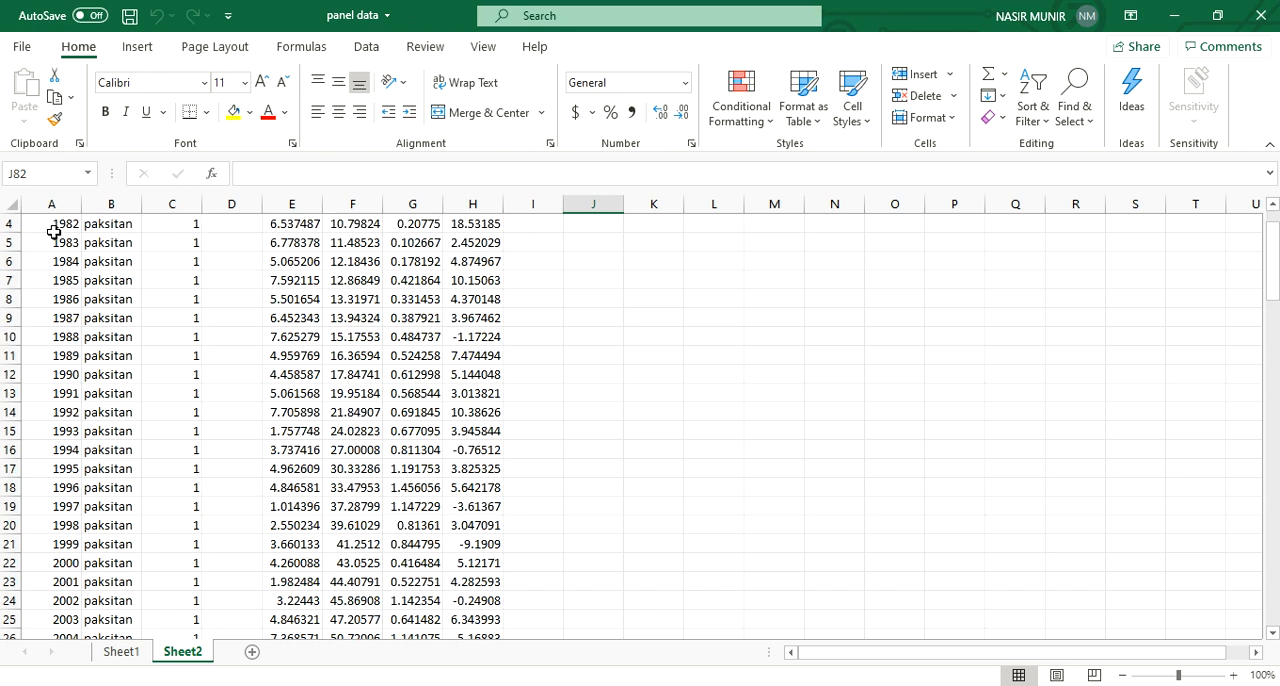
scroll(54, 232, "up", 1)
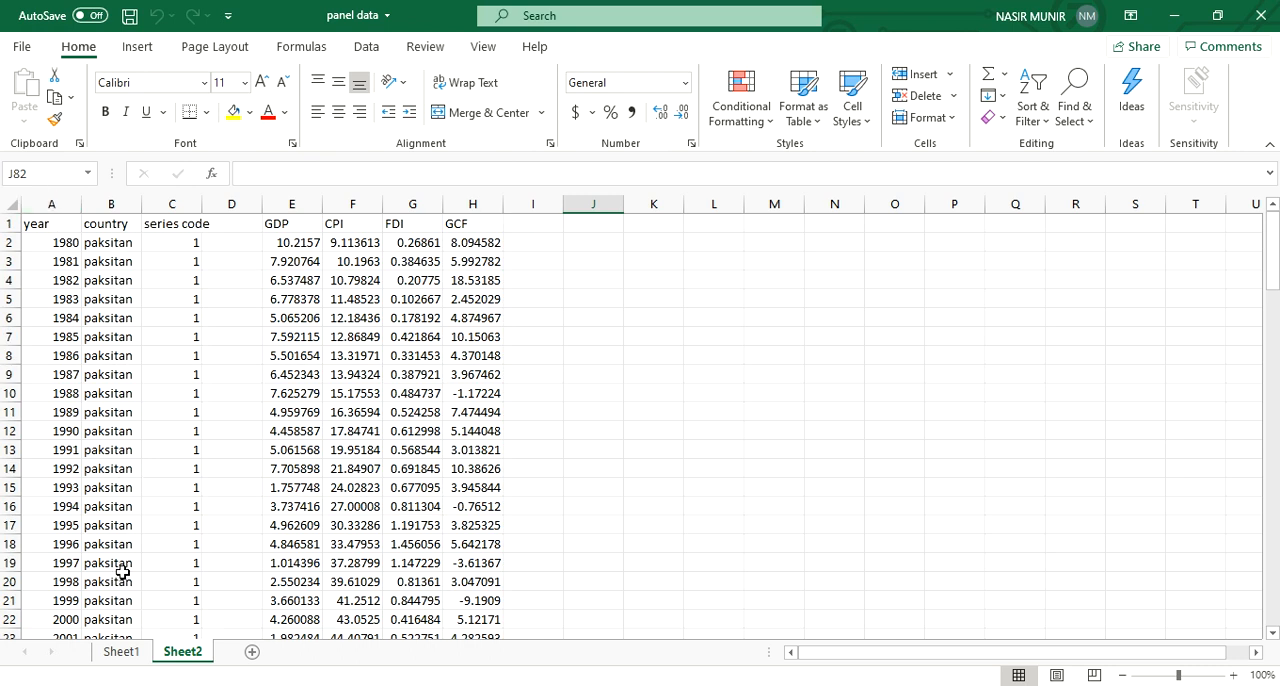
scroll(120, 571, "down", 3)
scroll(120, 540, "up", 3)
scroll(57, 292, "down", 11)
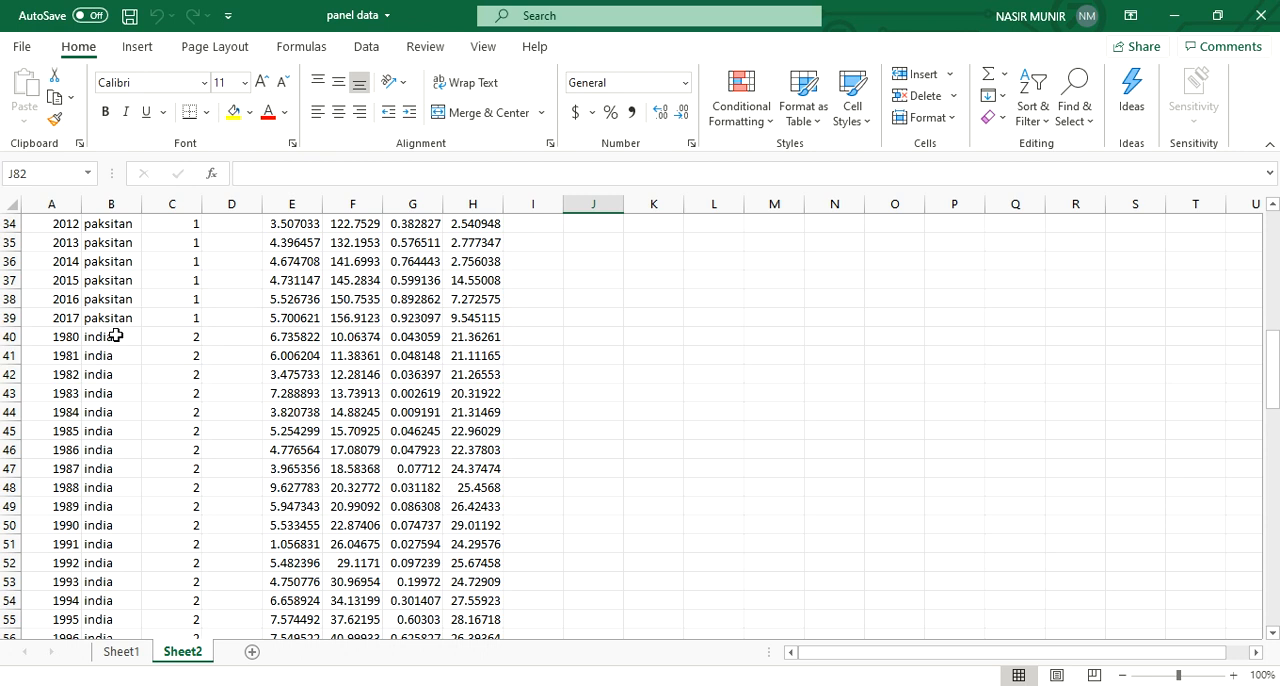
scroll(116, 336, "down", 10)
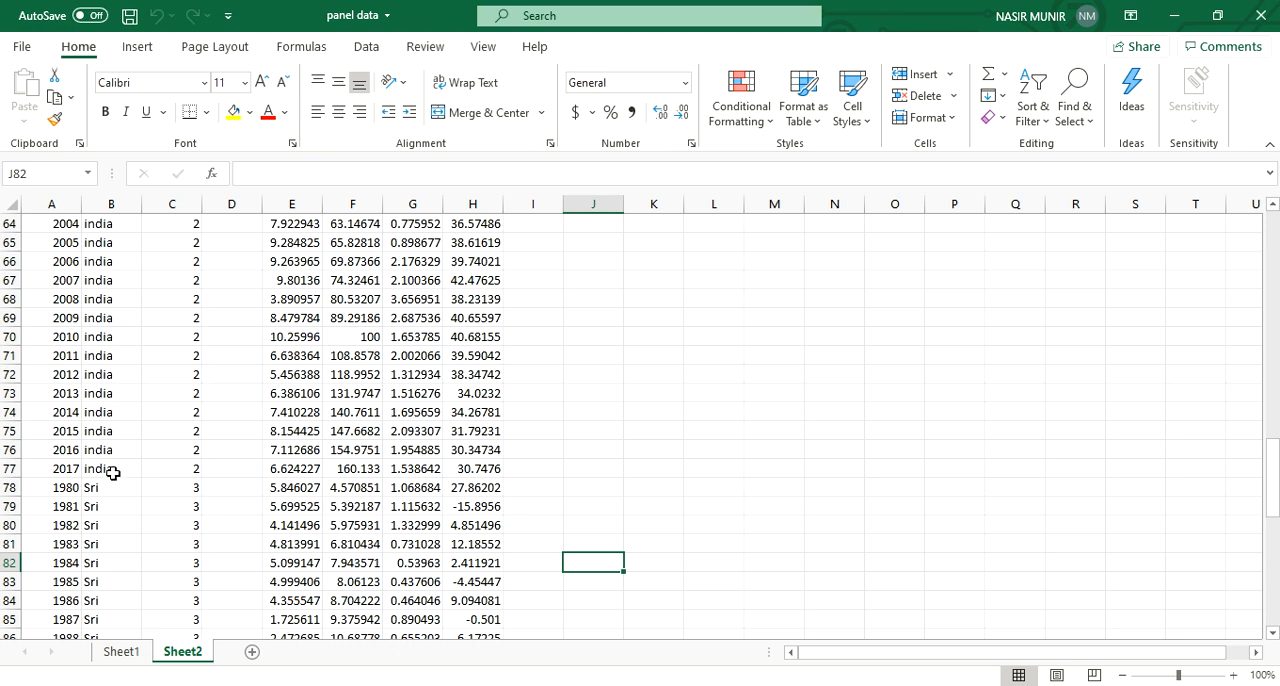
scroll(114, 530, "down", 2)
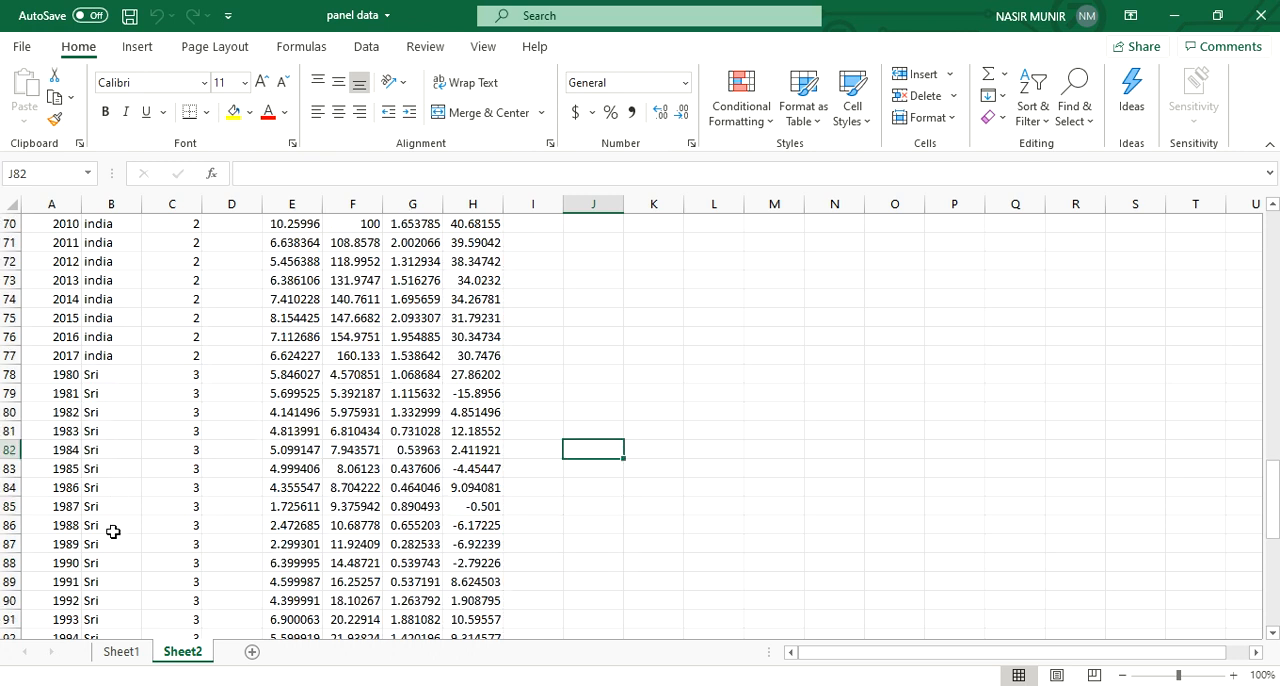
scroll(116, 536, "down", 8)
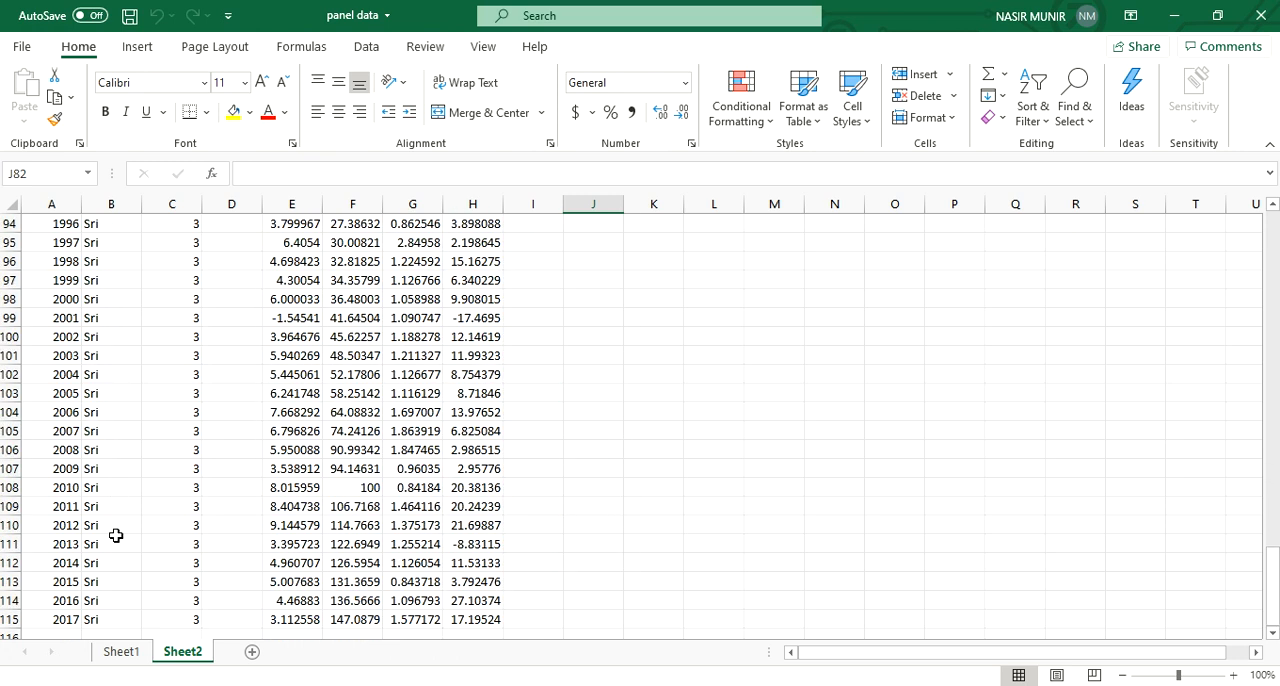
scroll(116, 536, "up", 7)
scroll(116, 536, "up", 20)
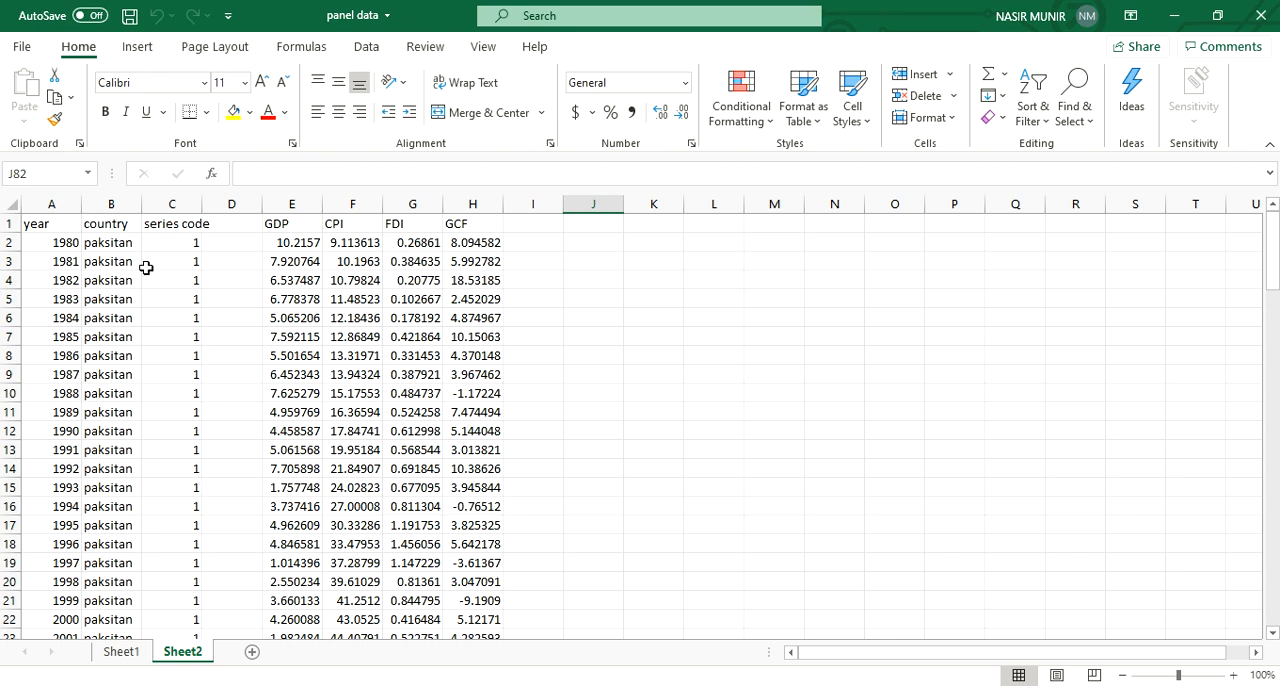
Step: Examine the series code and GDP columns across the three stacked country blocks
scroll(145, 320, "down", 14)
scroll(145, 363, "up", 5)
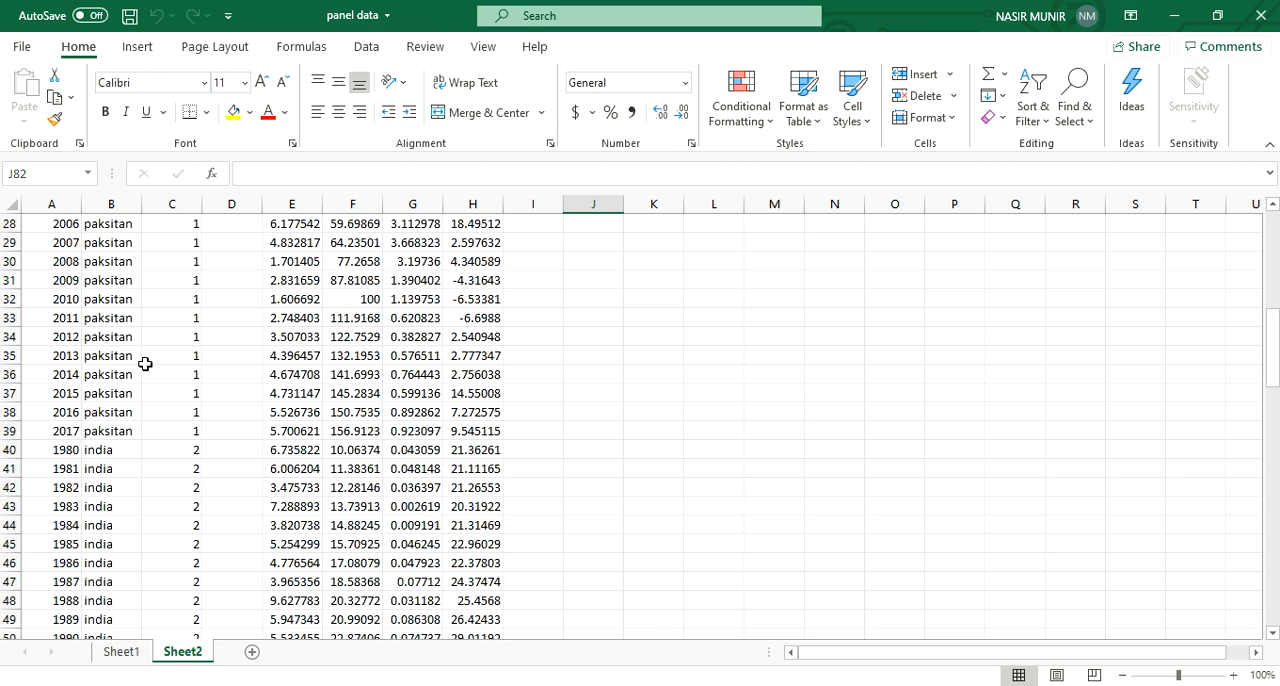
scroll(152, 491, "down", 18)
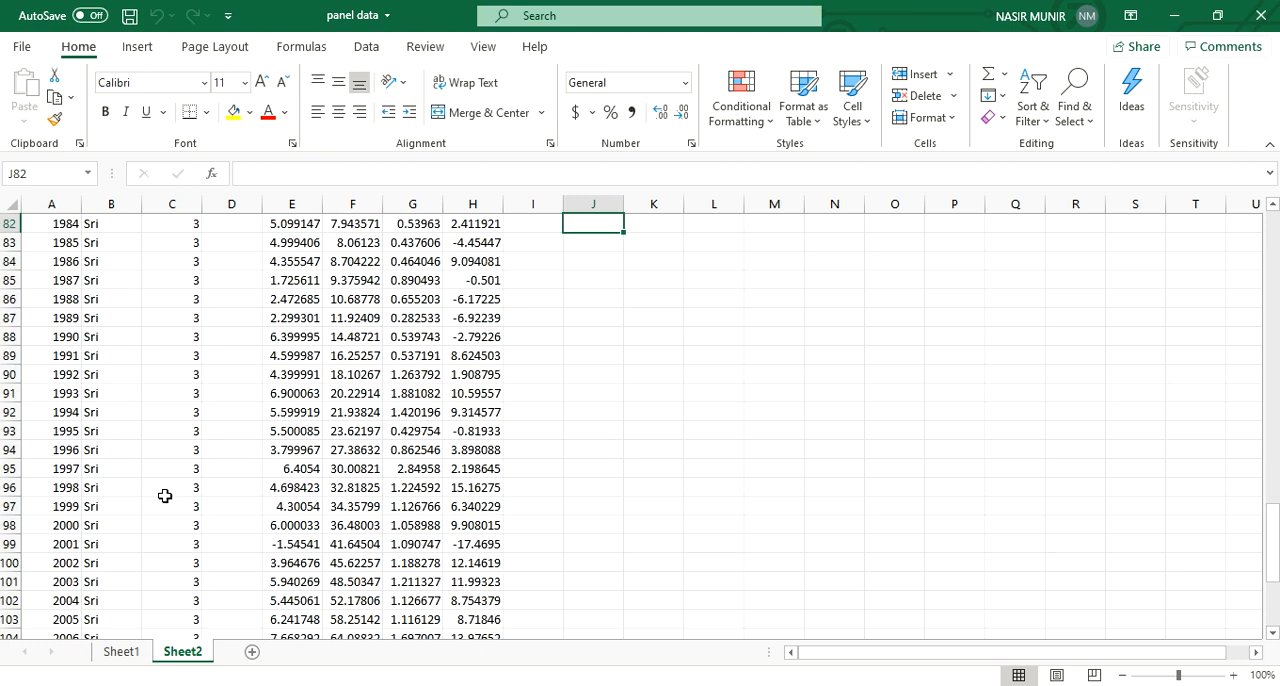
scroll(165, 496, "up", 20)
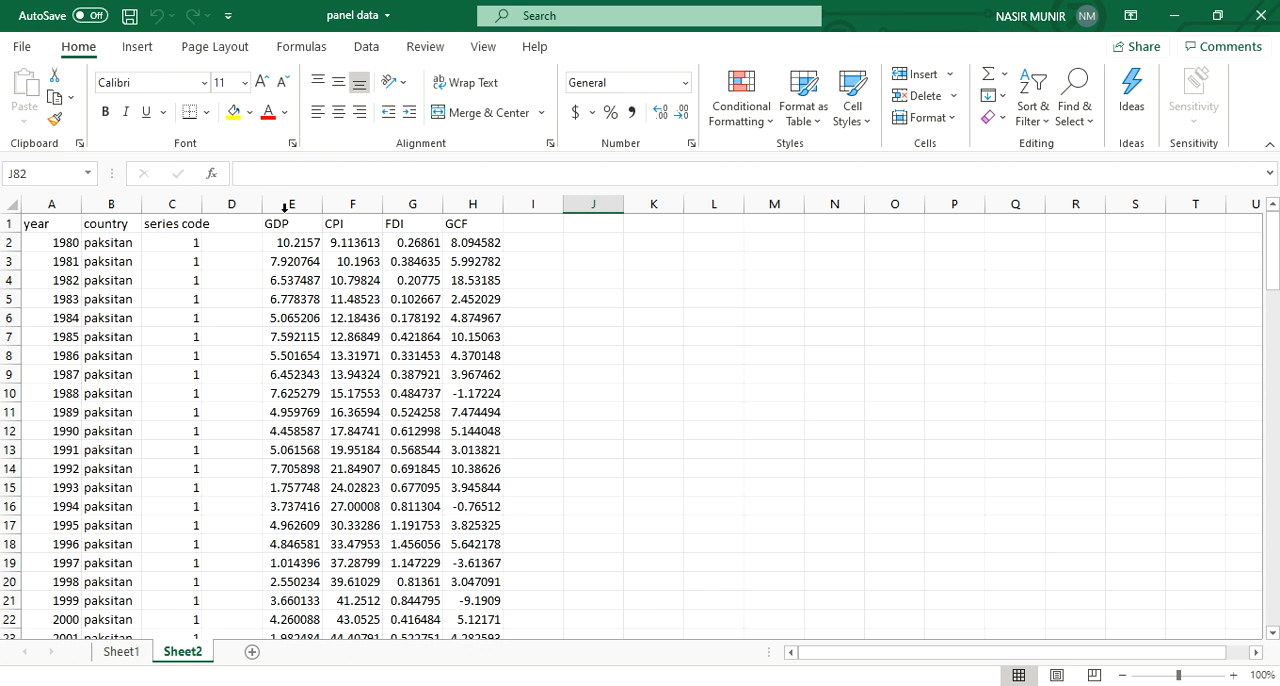
scroll(284, 528, "down", 6)
scroll(284, 528, "down", 4)
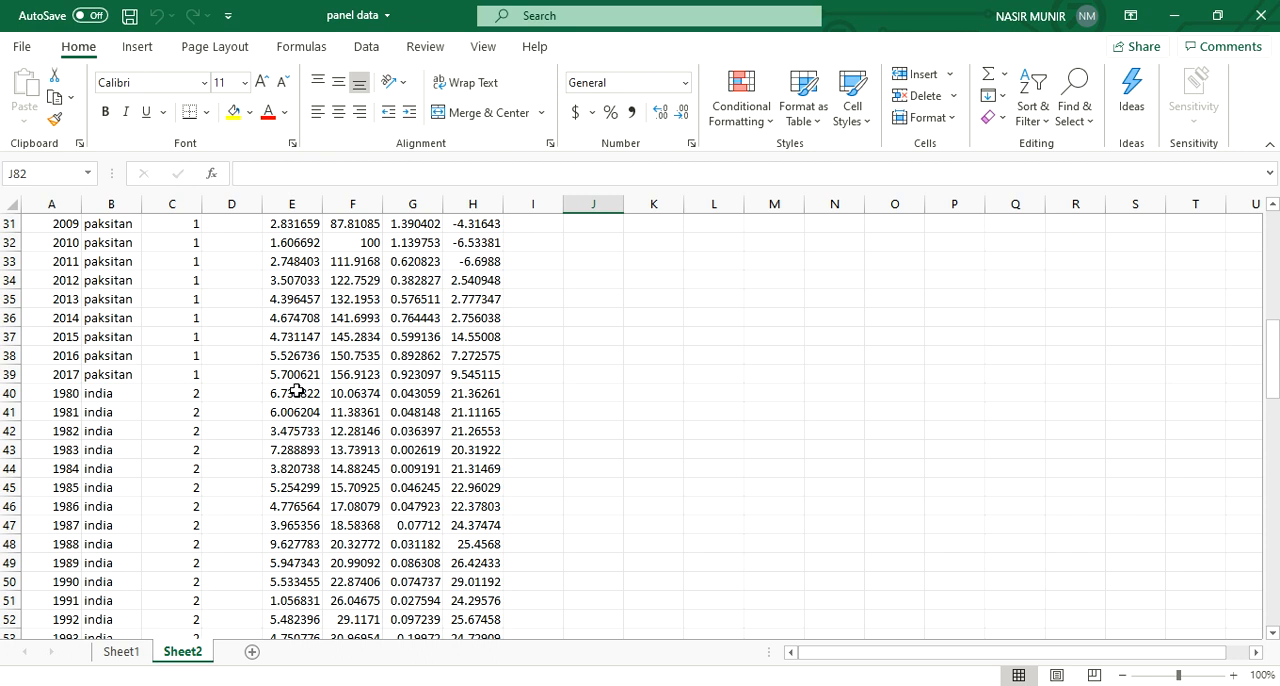
scroll(297, 391, "down", 14)
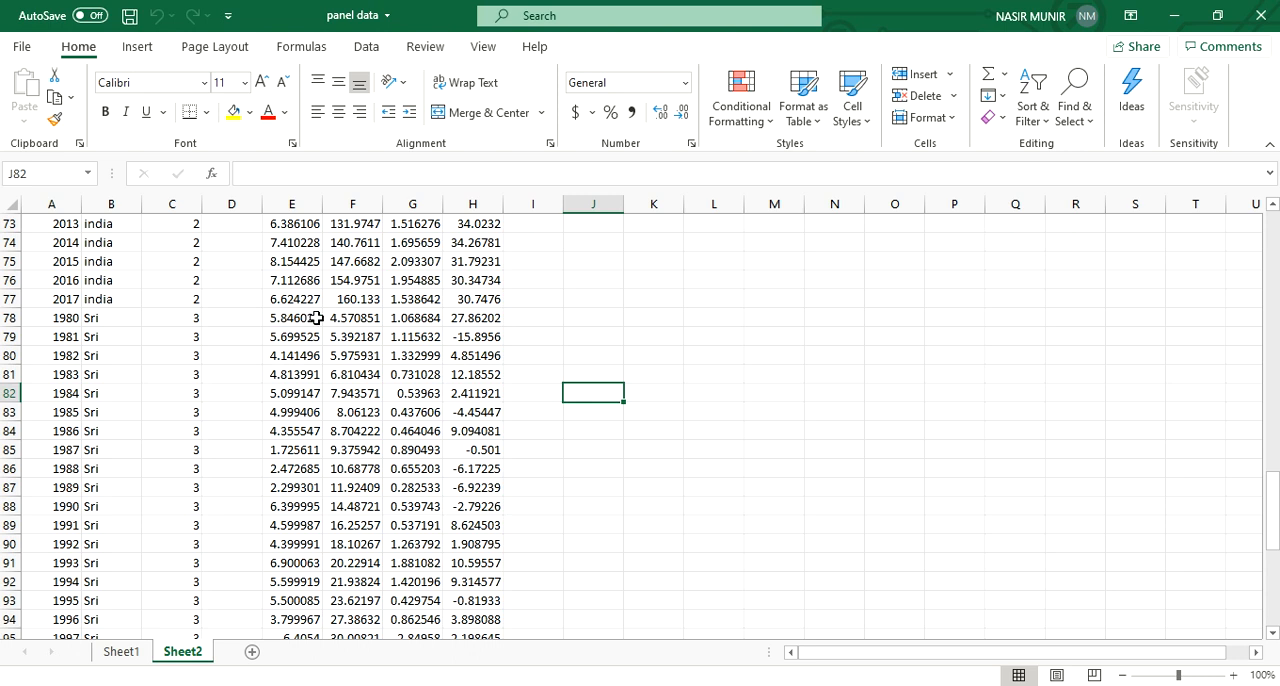
scroll(316, 317, "up", 20)
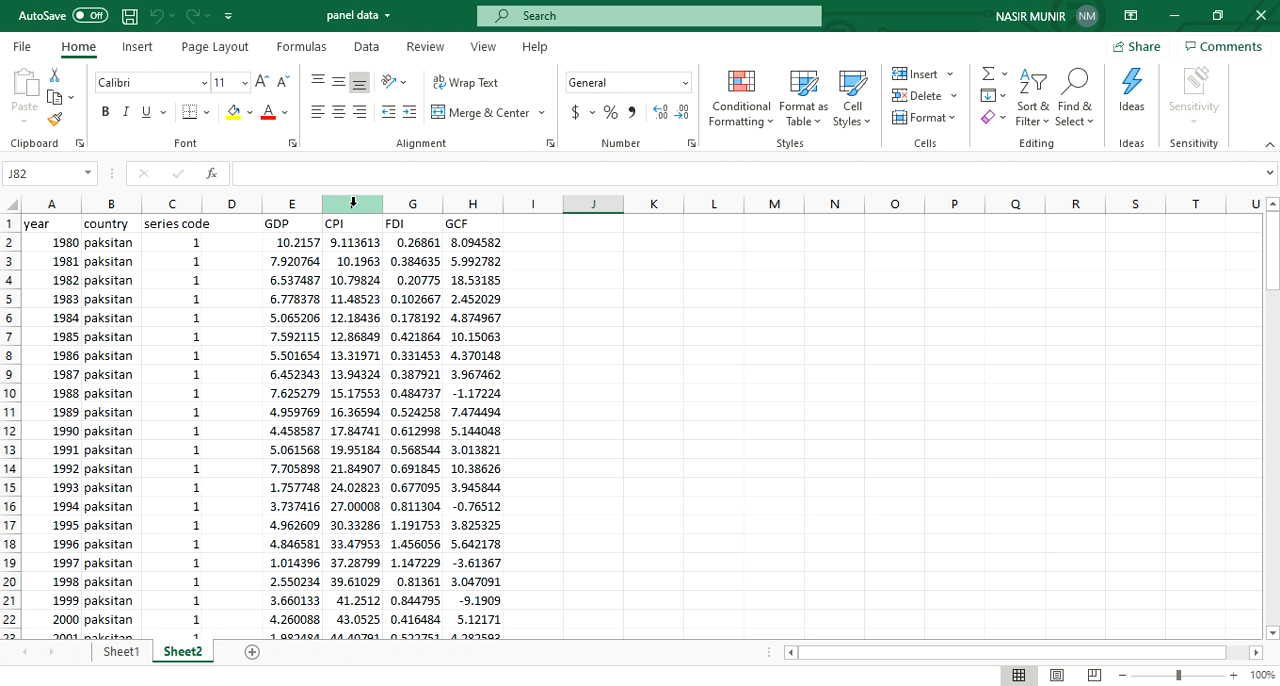
Step: Inspect the FDI column, checking its cells at the boundaries between the country blocks
left_click(422, 225)
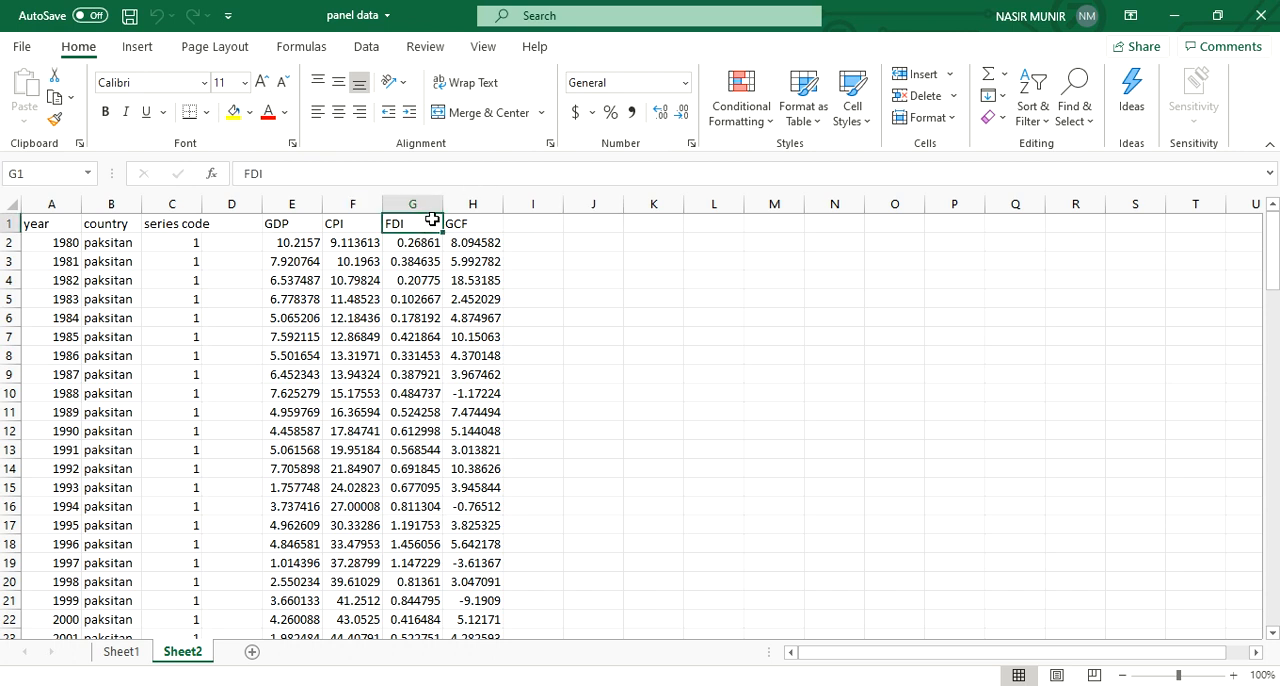
left_click(419, 200)
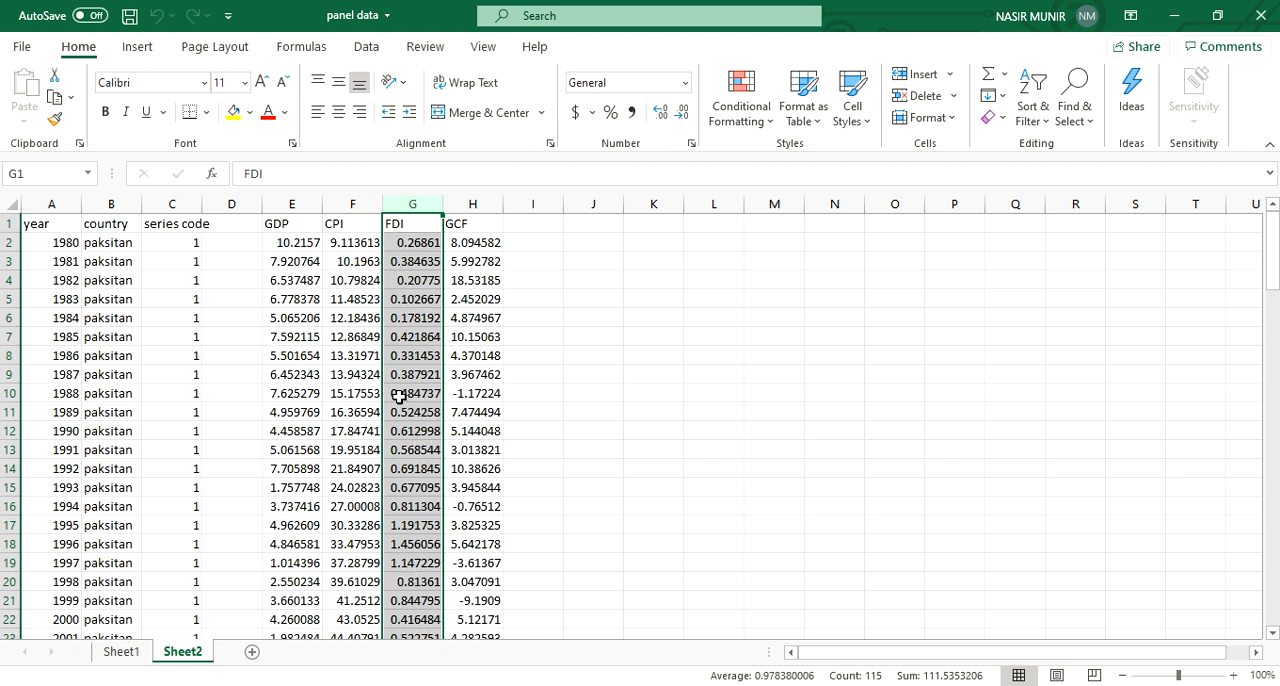
left_click(425, 246)
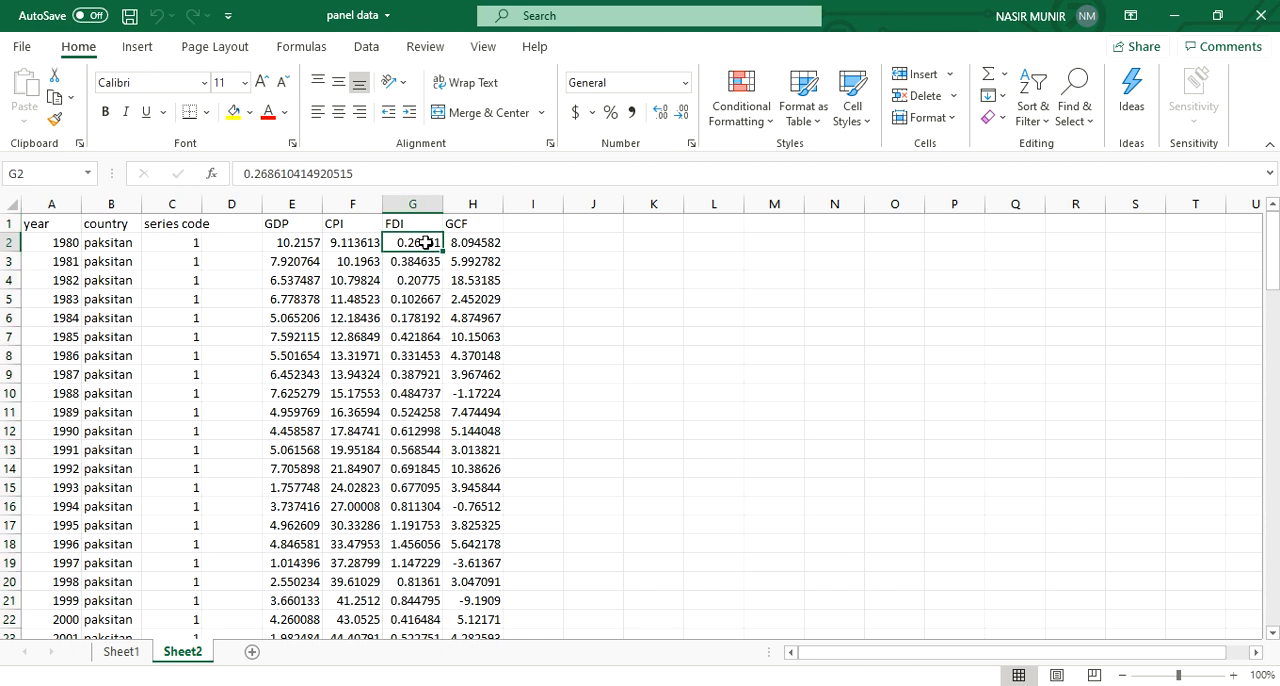
scroll(425, 243, "down", 11)
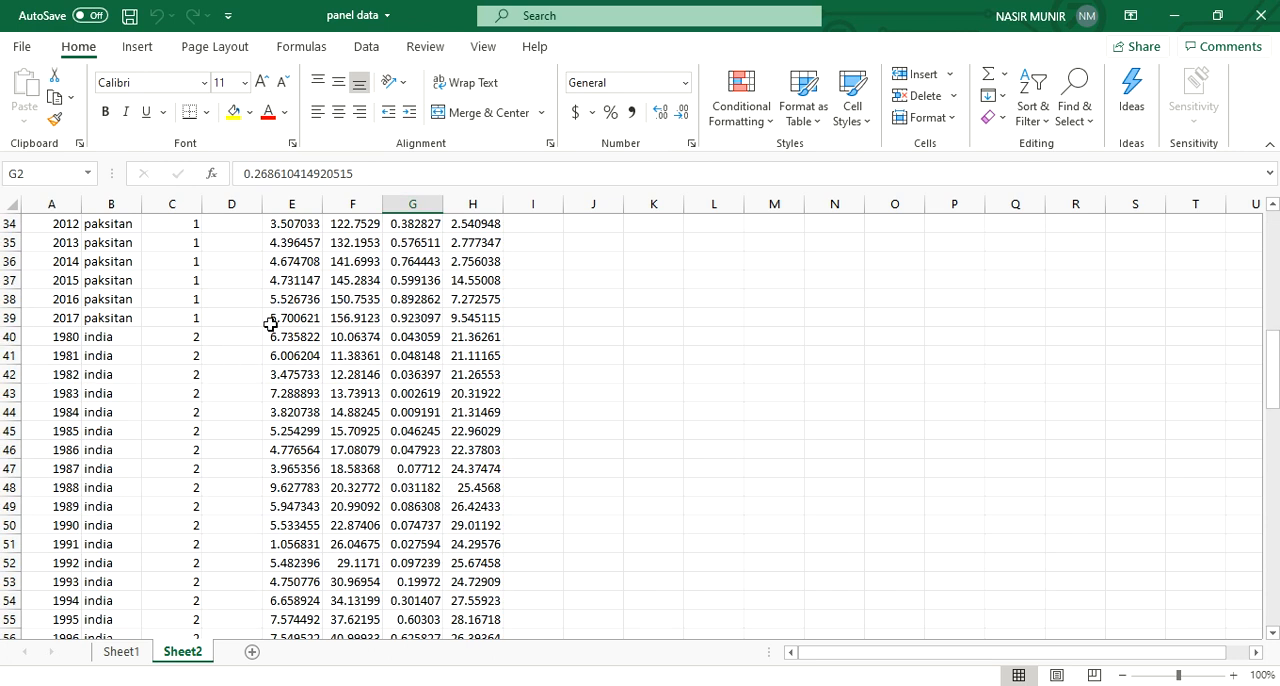
left_click(412, 313)
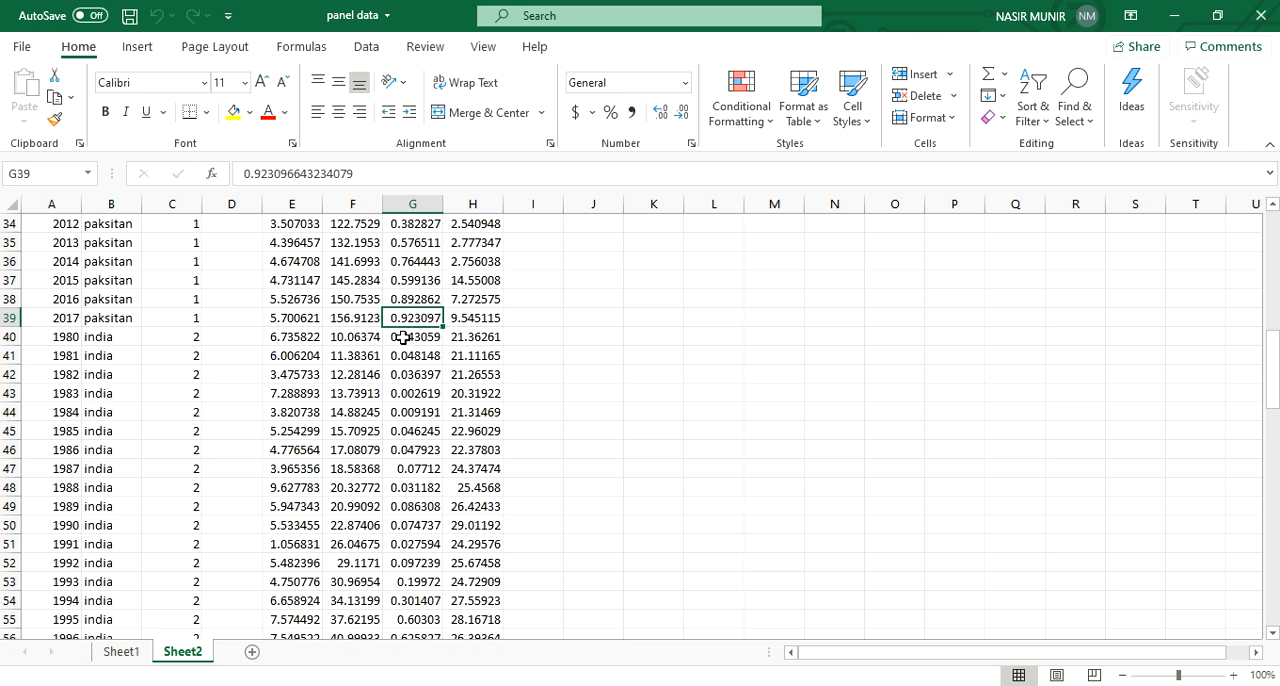
scroll(416, 410, "down", 8)
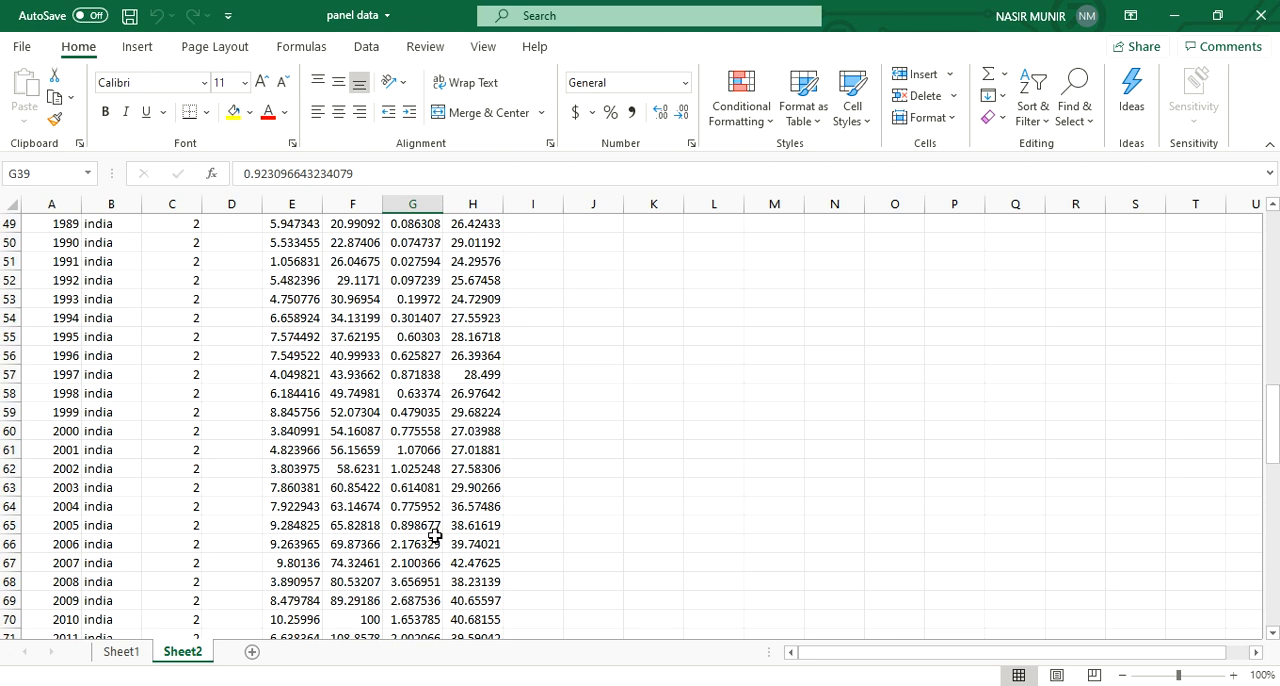
scroll(435, 535, "down", 2)
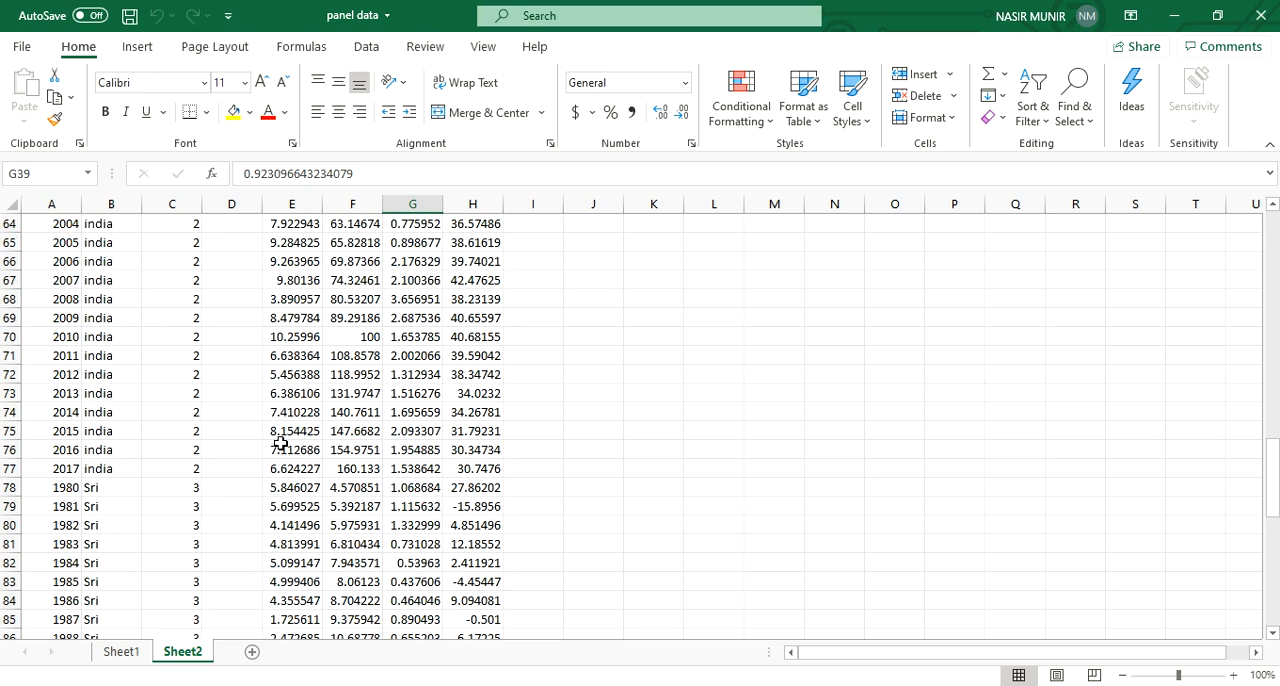
left_click(419, 469)
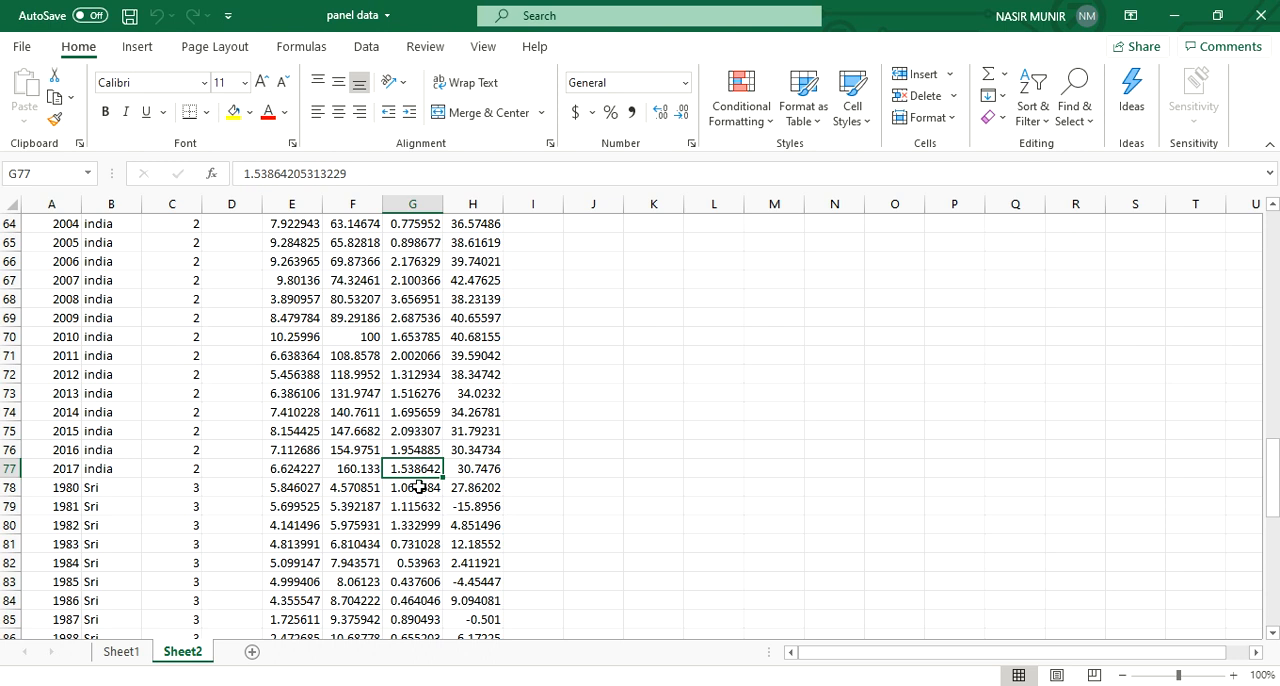
left_click(419, 487)
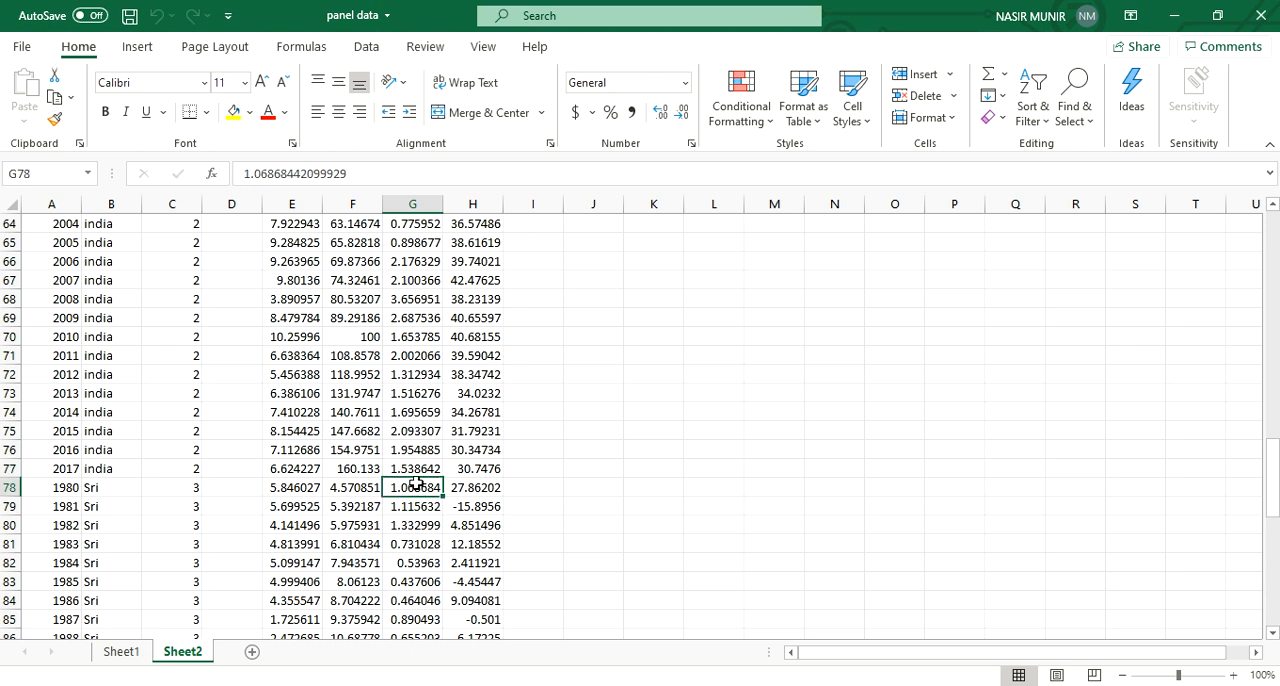
scroll(418, 490, "down", 7)
scroll(417, 500, "up", 7)
scroll(416, 504, "up", 20)
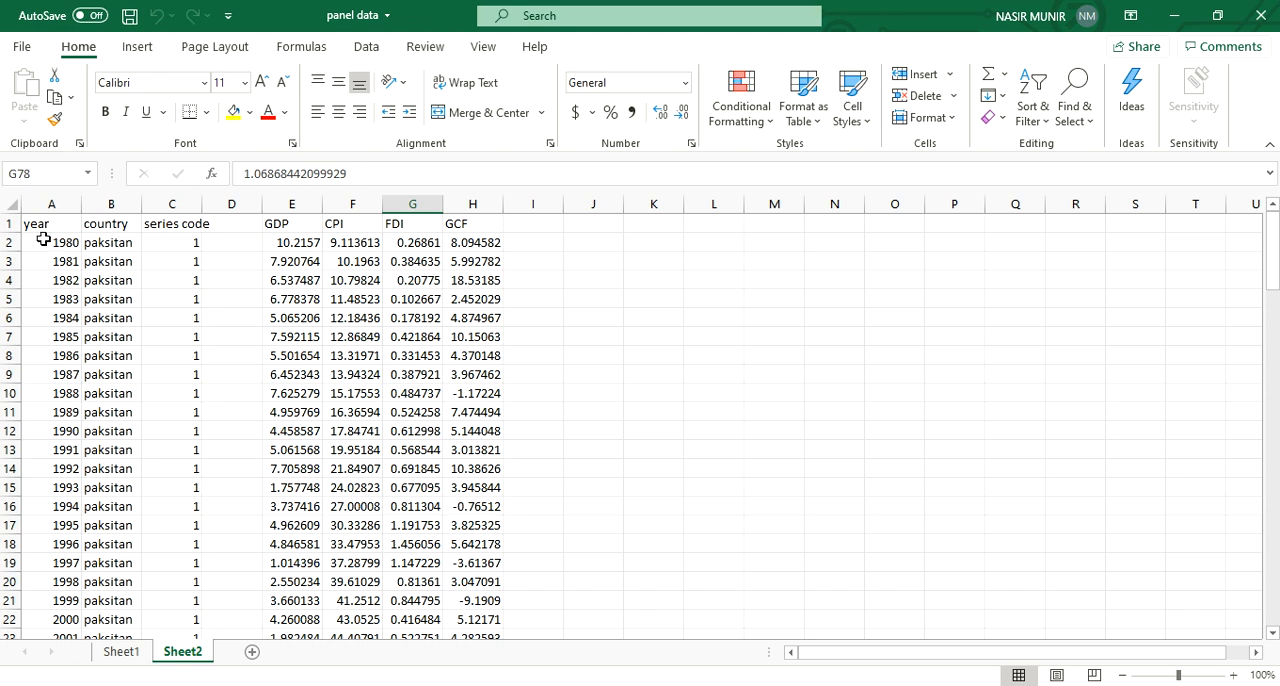
Step: Review the year column through all three country blocks, checking where each block ends and the next begins
scroll(52, 318, "down", 1)
scroll(52, 318, "down", 5)
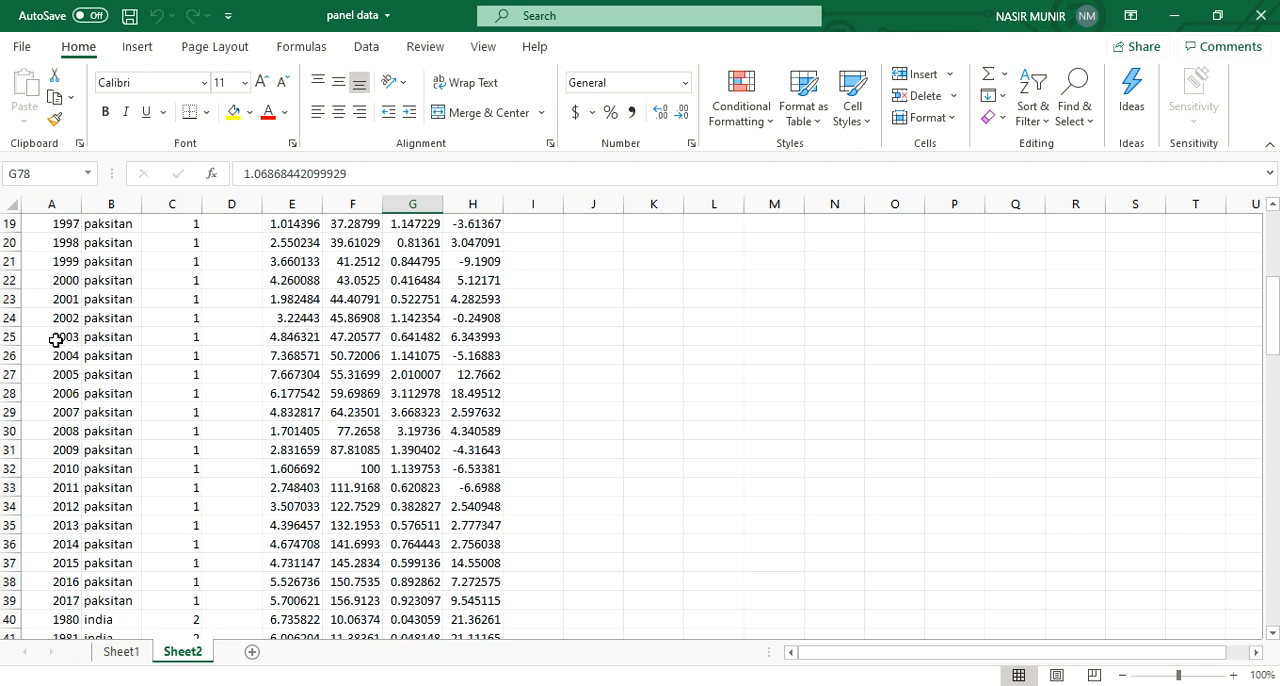
left_click(58, 602)
scroll(60, 600, "down", 2)
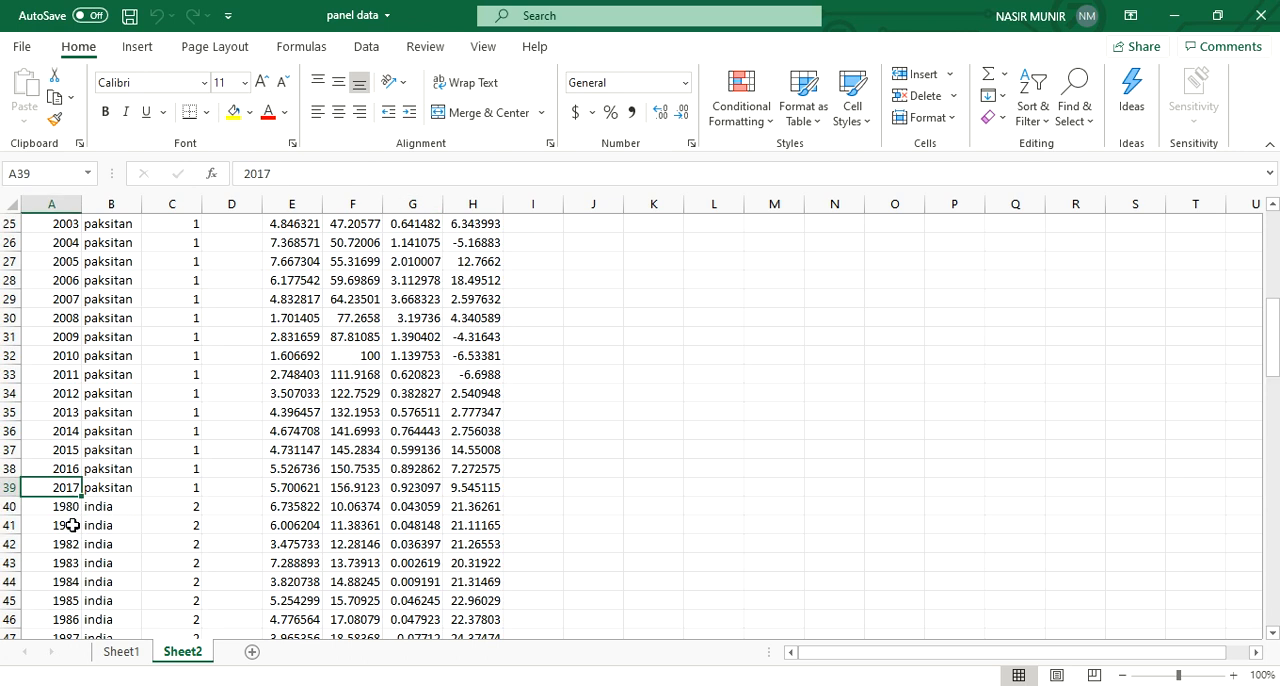
scroll(70, 595, "down", 3)
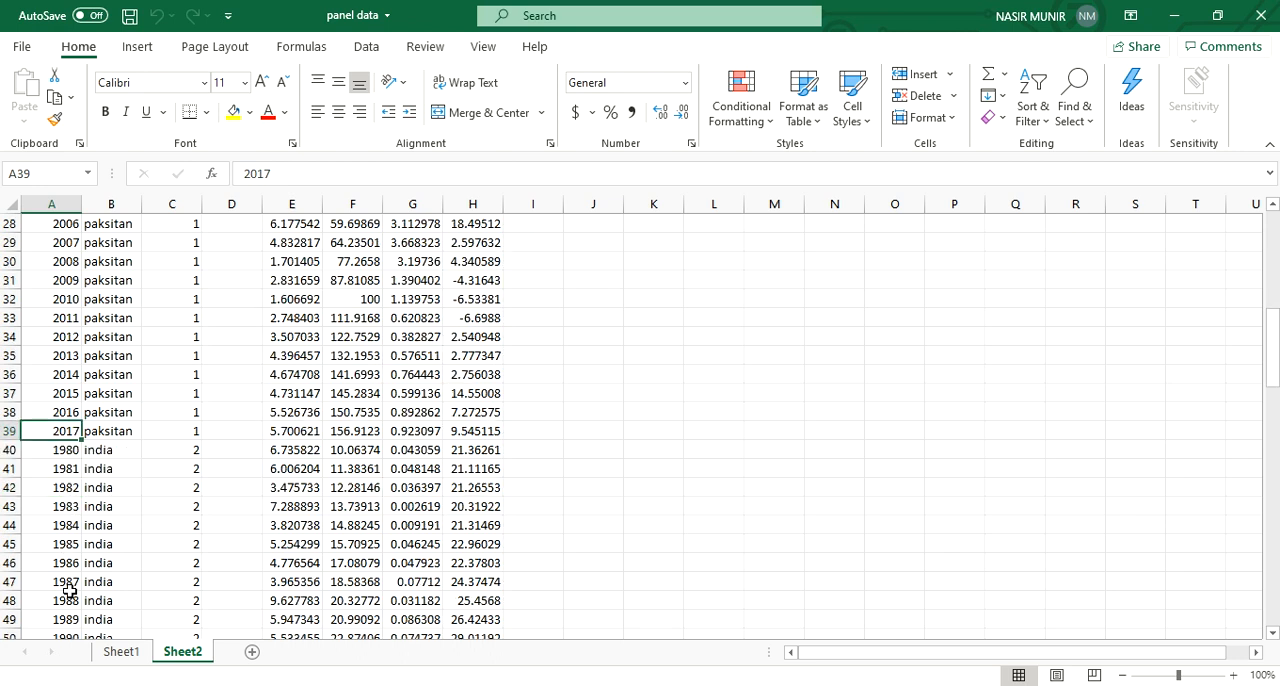
scroll(69, 599, "down", 4)
scroll(100, 533, "down", 7)
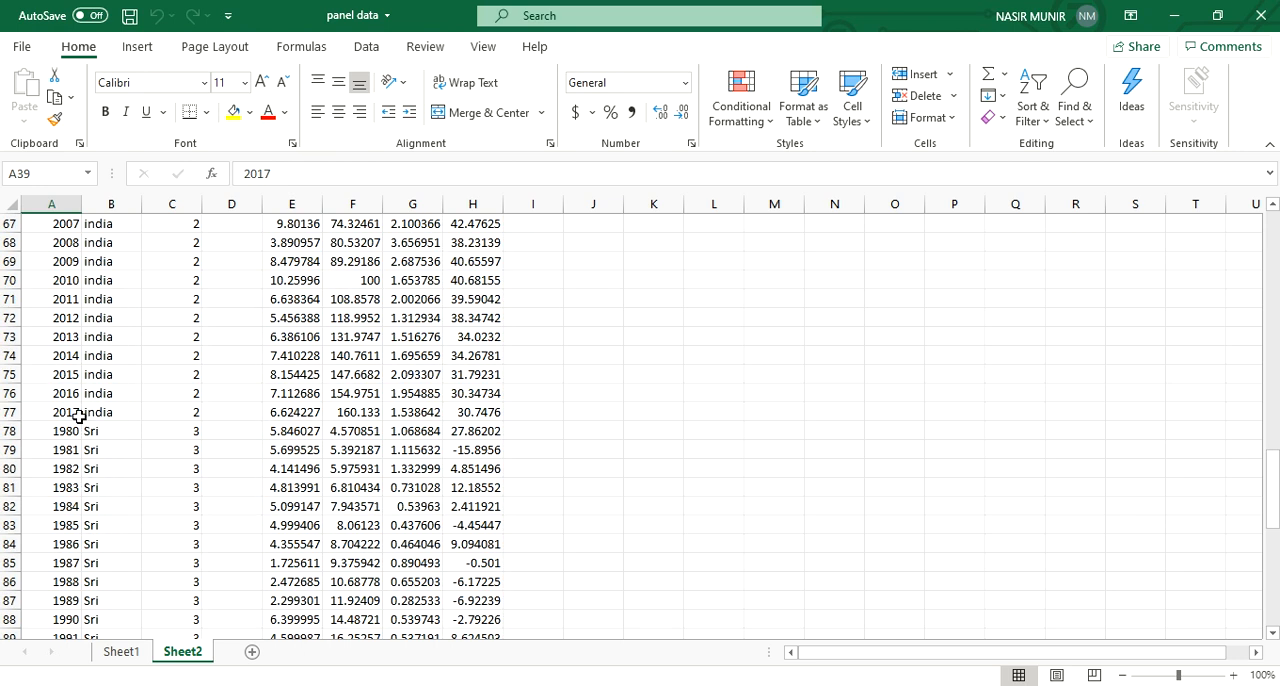
scroll(70, 500, "down", 11)
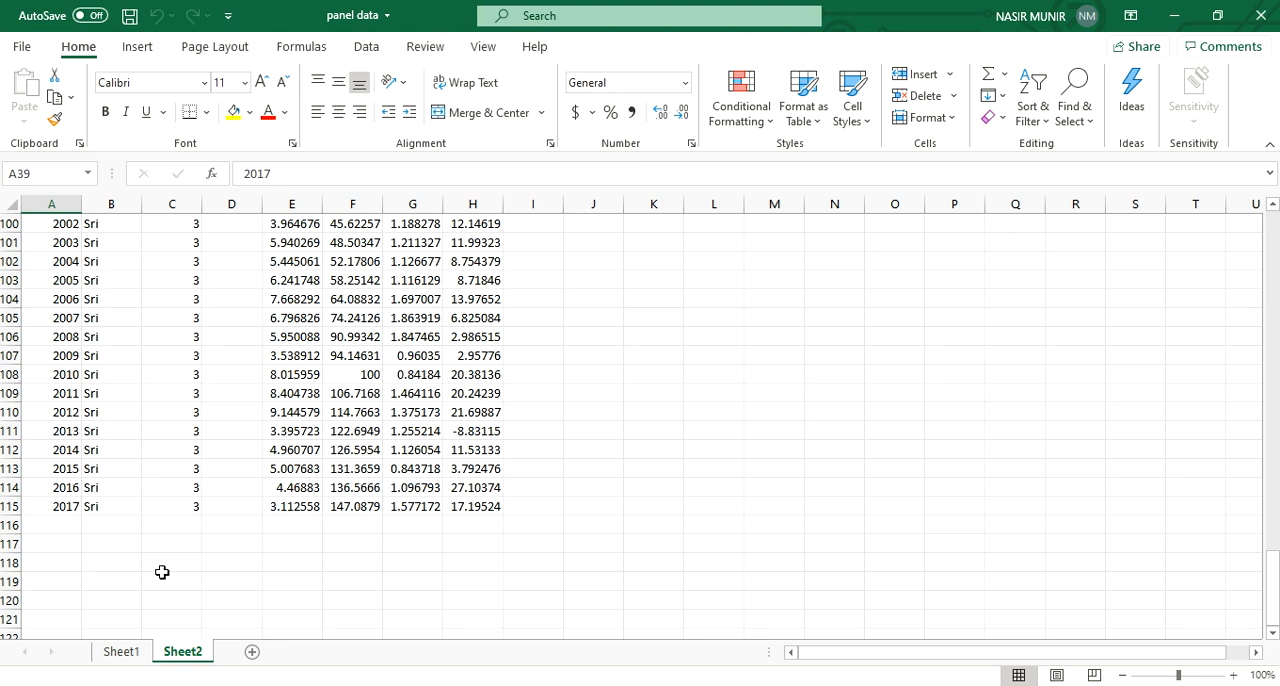
scroll(160, 575, "up", 20)
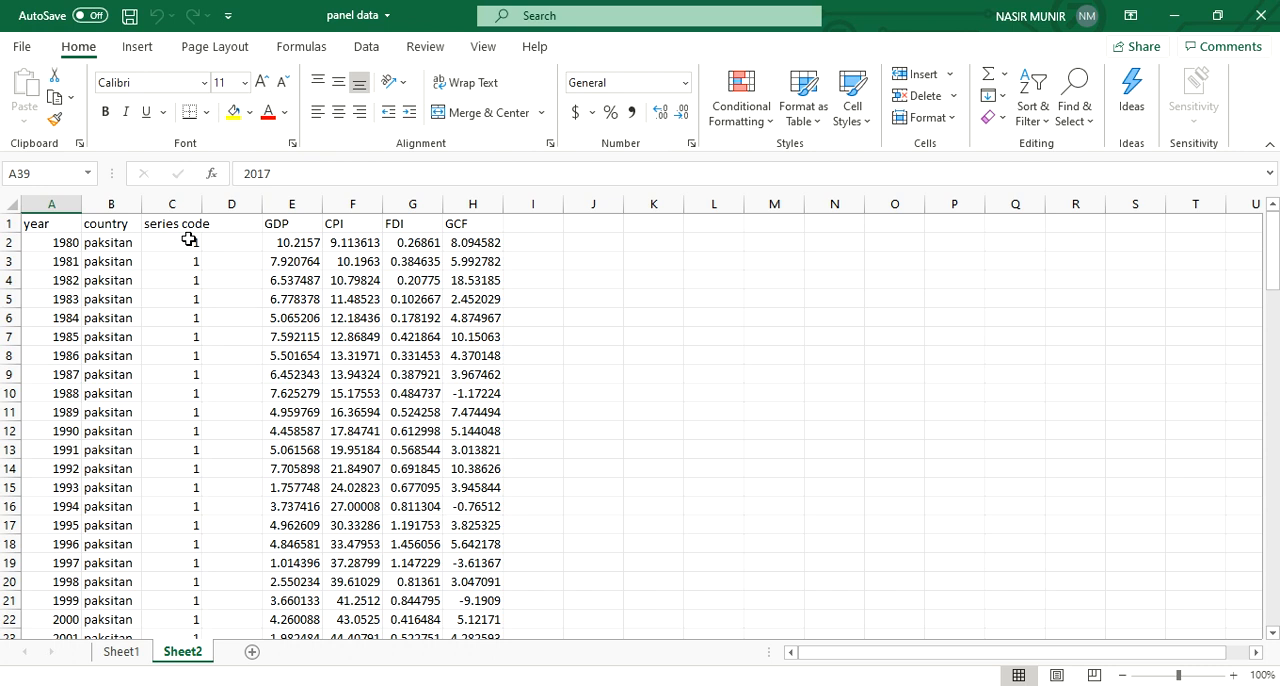
Step: Select the whole GDP column and review its values across the country blocks
left_click(307, 220)
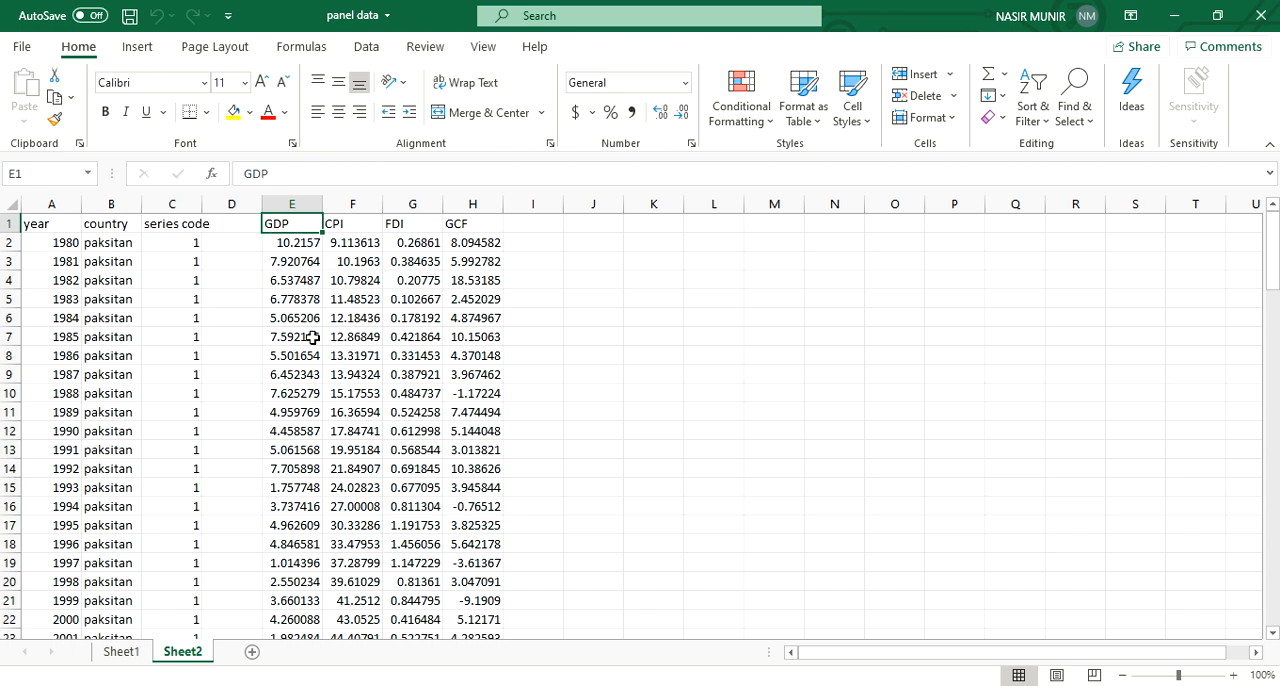
left_click(295, 204)
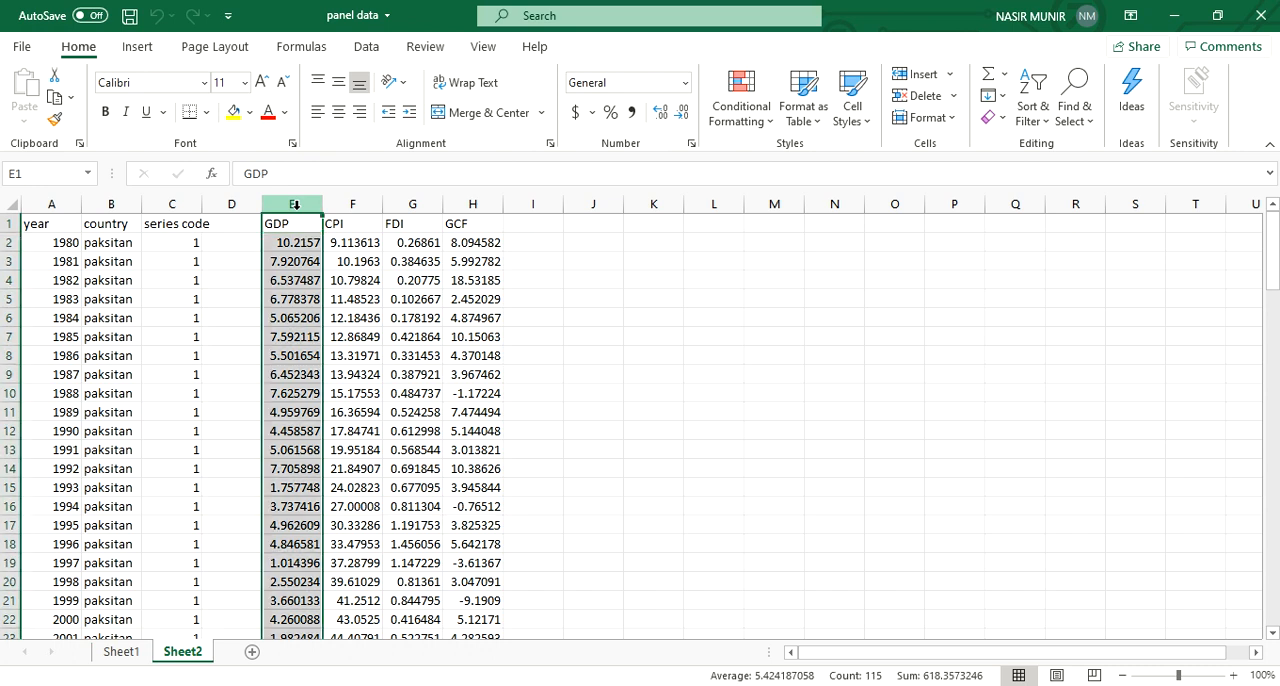
scroll(277, 337, "down", 5)
scroll(277, 337, "down", 11)
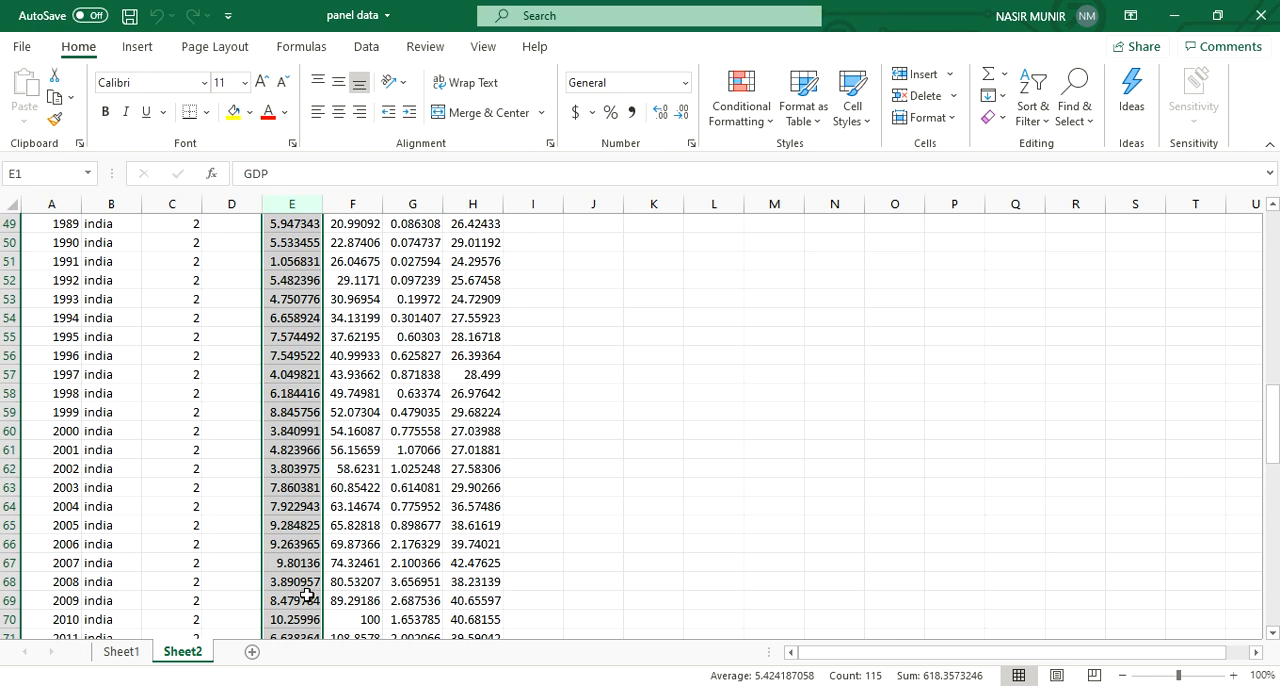
scroll(293, 585, "up", 16)
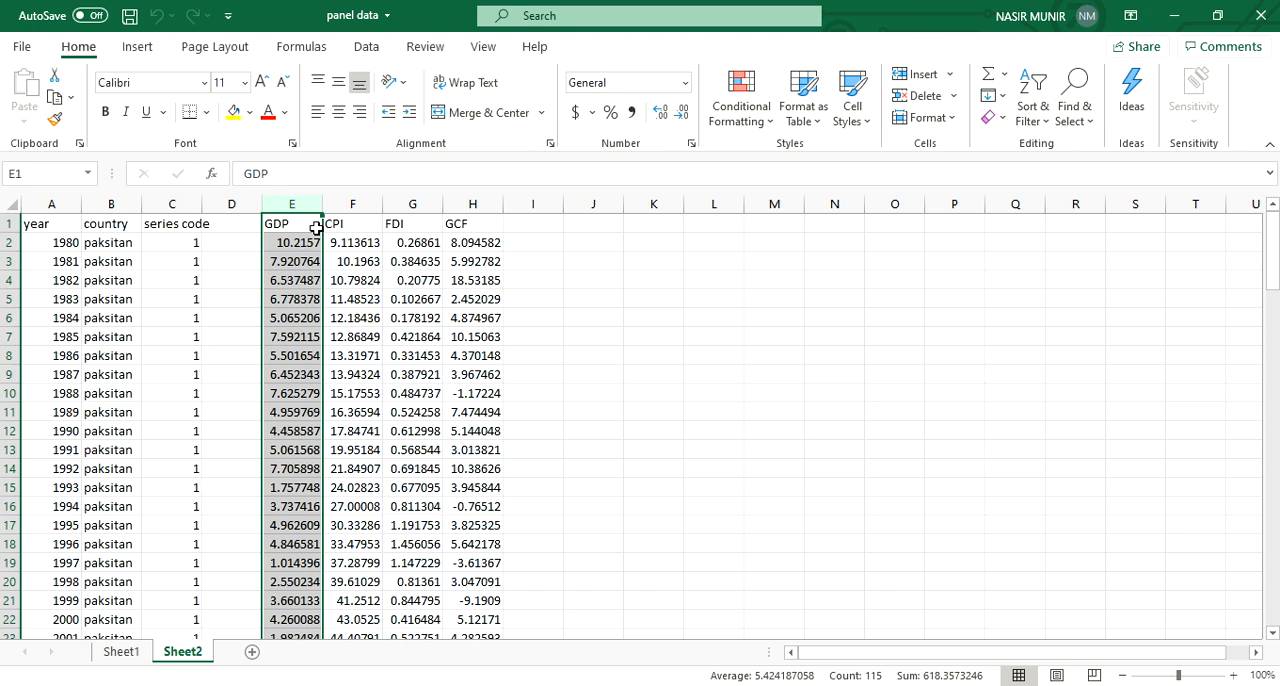
Step: Copy the series code through GCF columns, including the headers and all rows of the three country blocks
left_click_drag(190, 232, 420, 506)
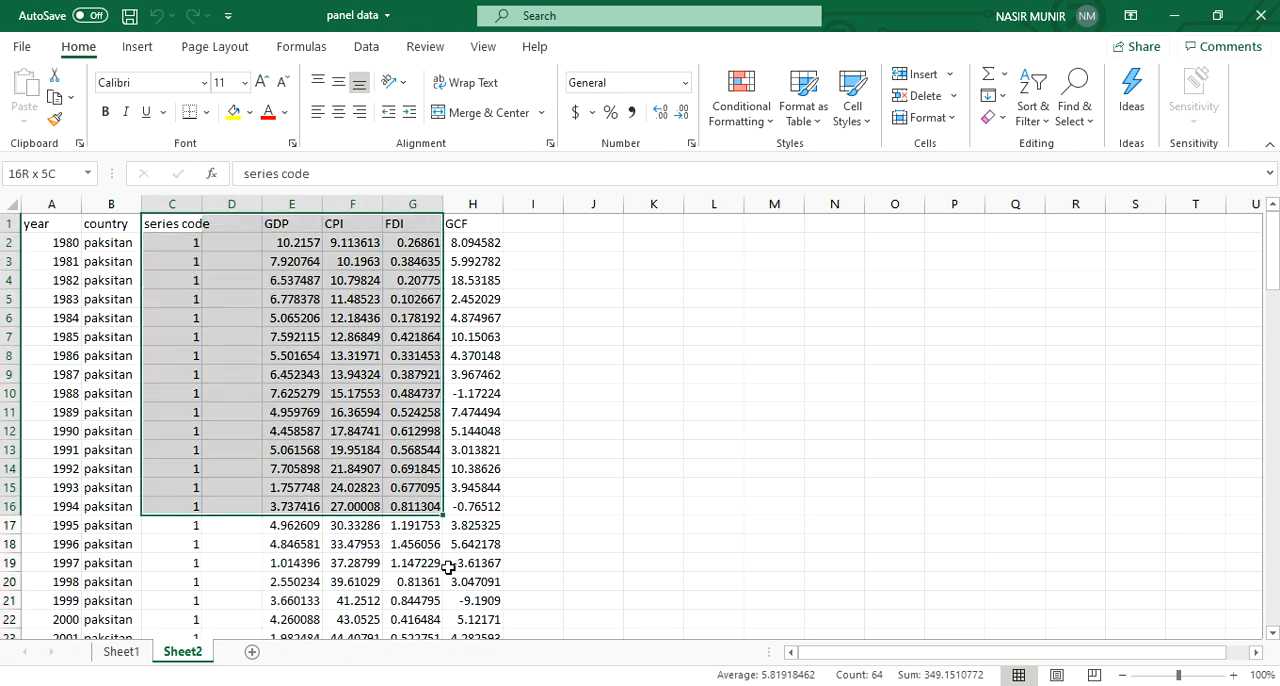
left_click_drag(448, 567, 491, 593)
right_click(466, 576)
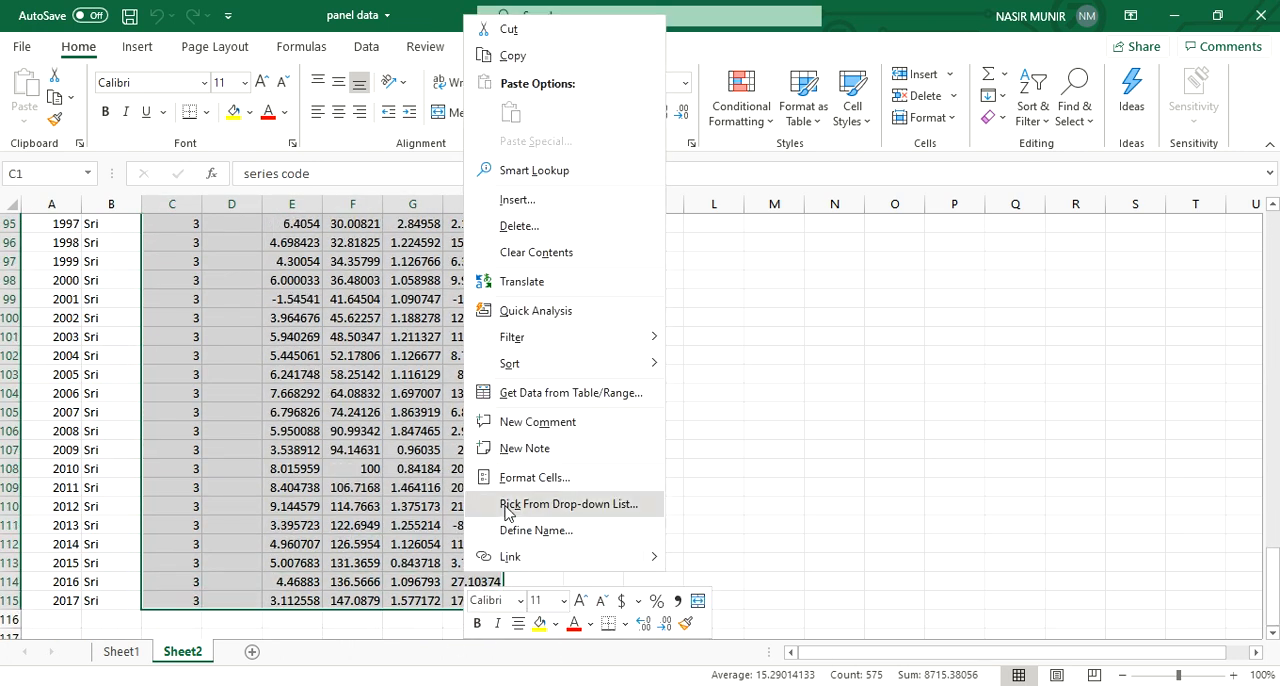
left_click(586, 55)
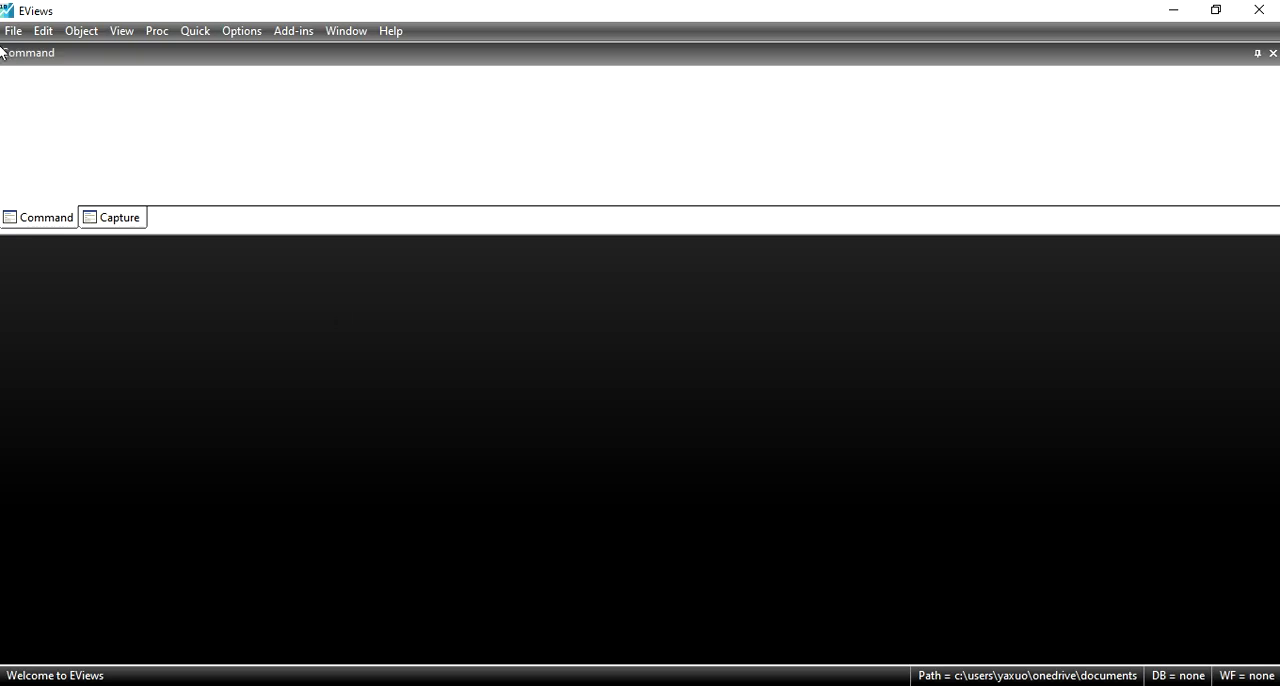
Step: Switch to EViews and start a new workfile with the Balanced Panel structure type
left_click(12, 31)
mouse_move(133, 56)
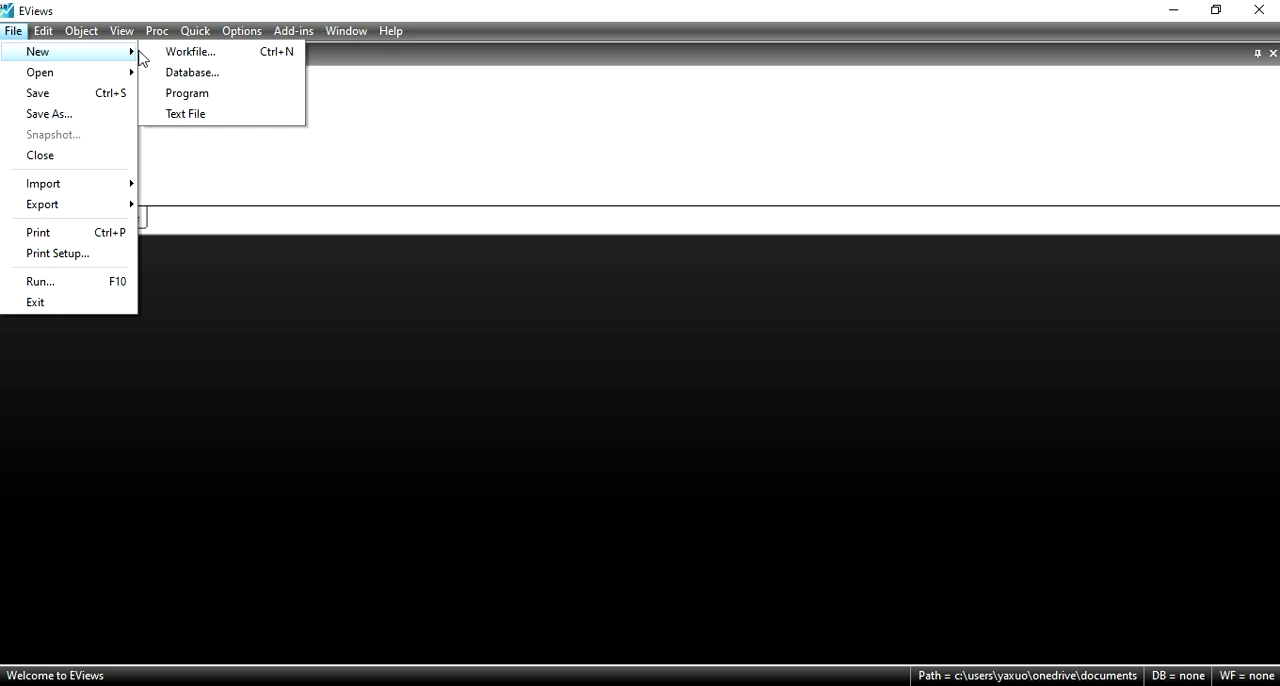
left_click(191, 52)
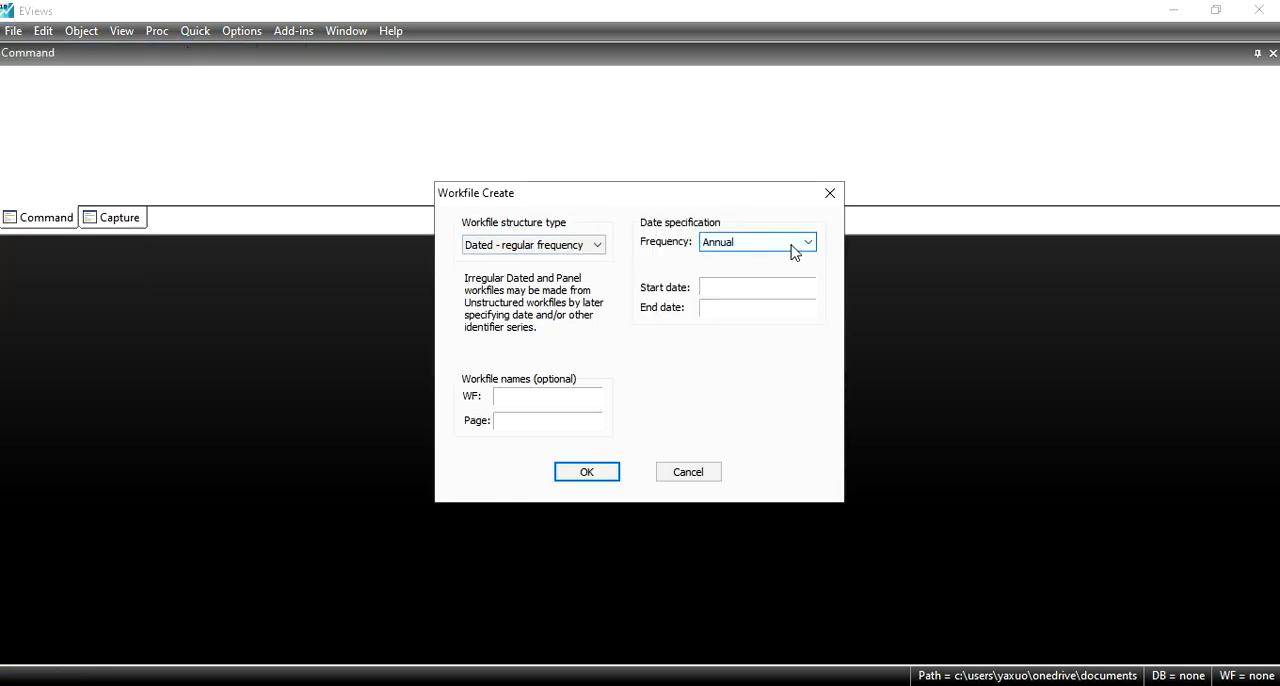
left_click(575, 250)
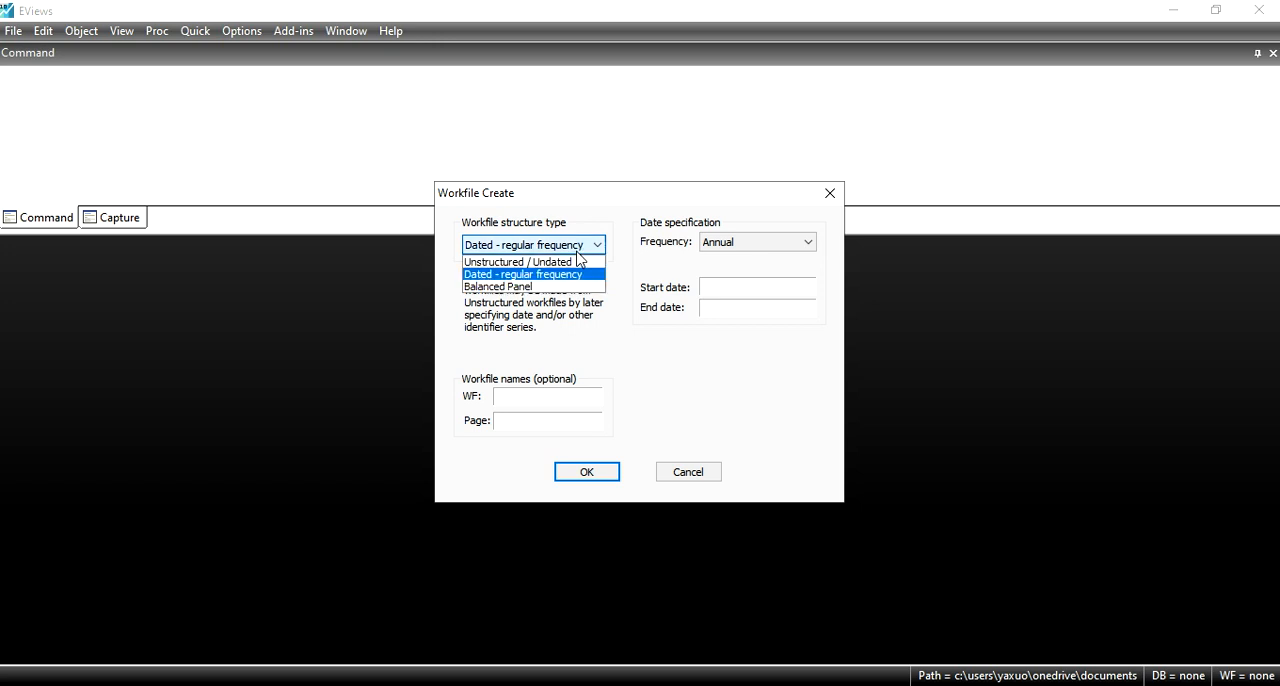
left_click(537, 290)
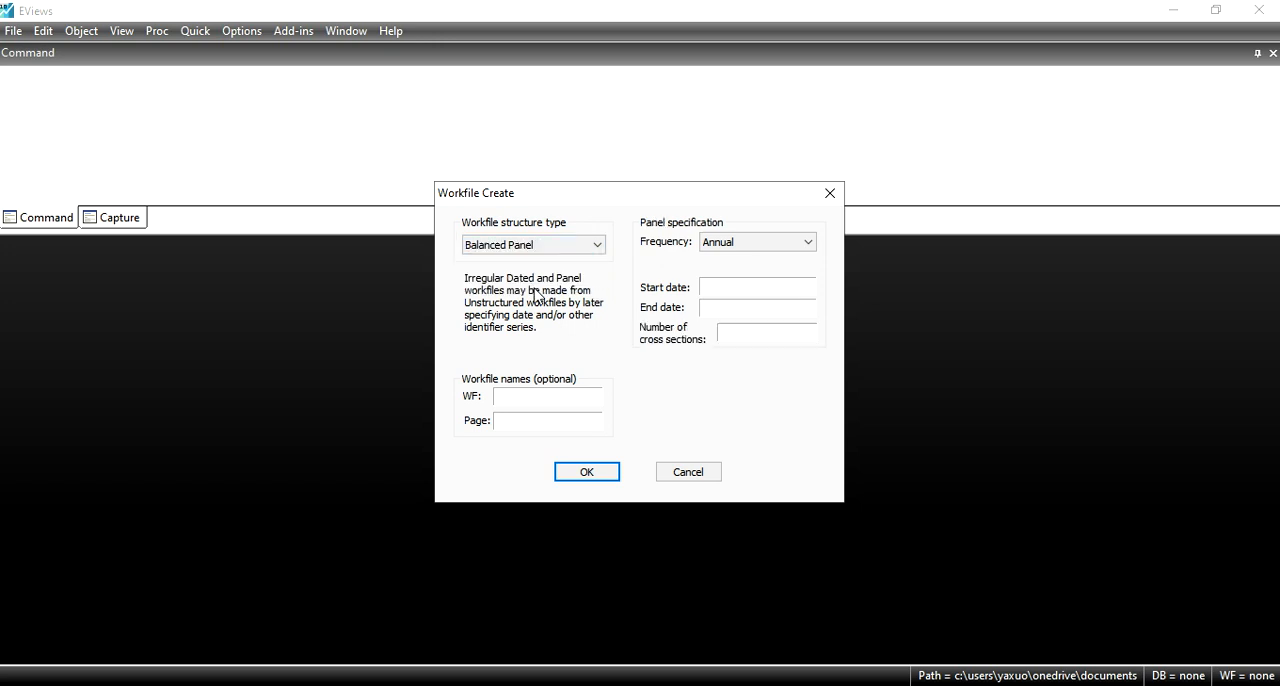
Step: Create the annual panel workfile with start date 1980, end date 2017 and 3 cross sections
left_click(786, 292)
type("98")
key("BackSpace")
key("BackSpace")
type("1980")
left_click(803, 306)
type("2017")
left_click(760, 330)
type("3")
left_click(587, 472)
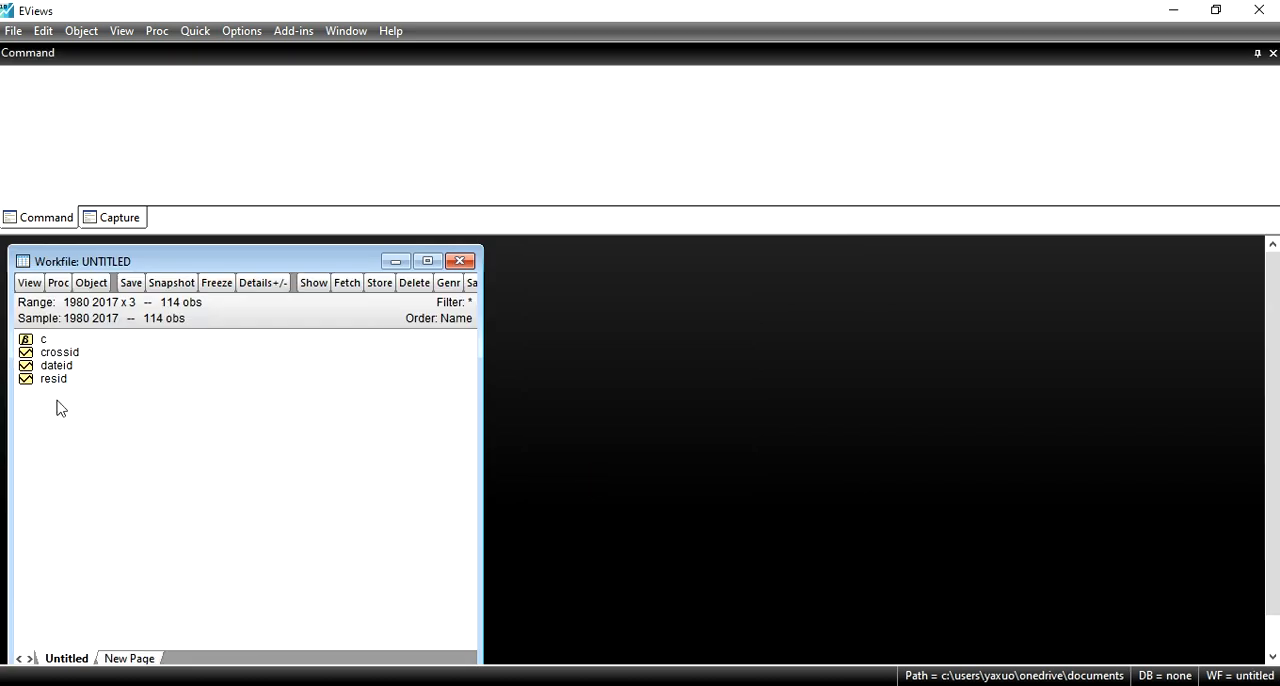
Step: Paste the copied data with its header row into a new empty group, and minimize the group window
left_click(186, 34)
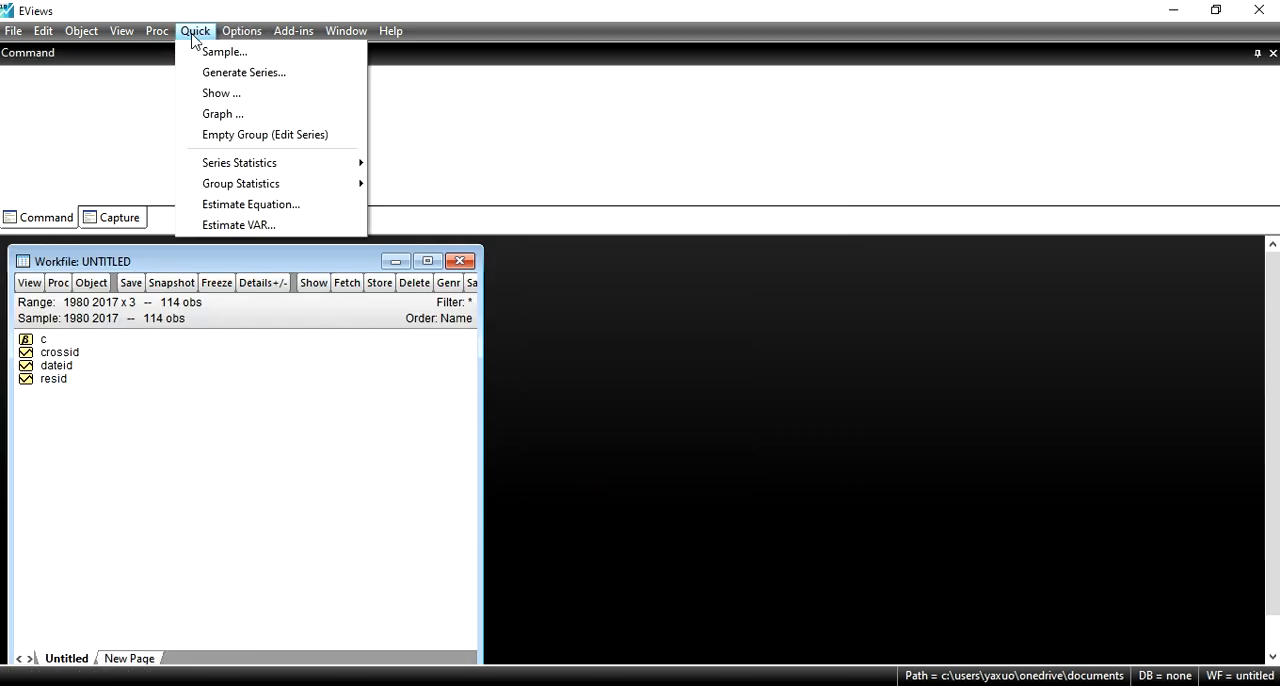
left_click(258, 136)
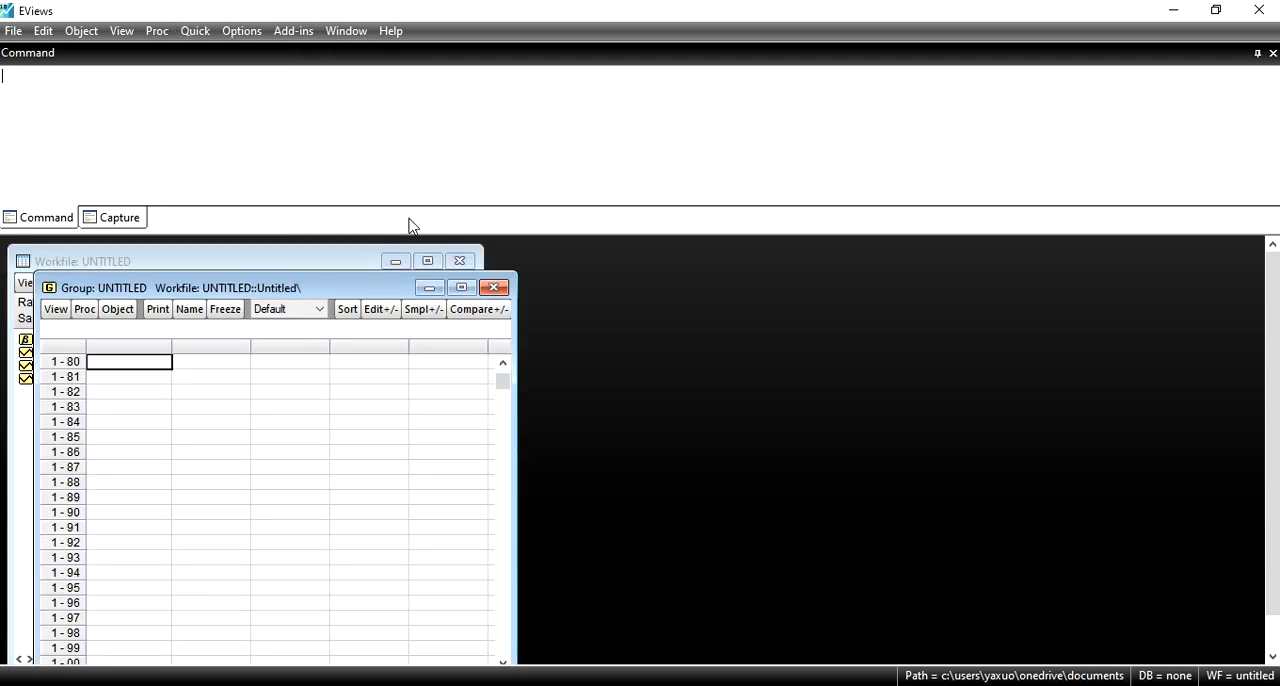
left_click(502, 363)
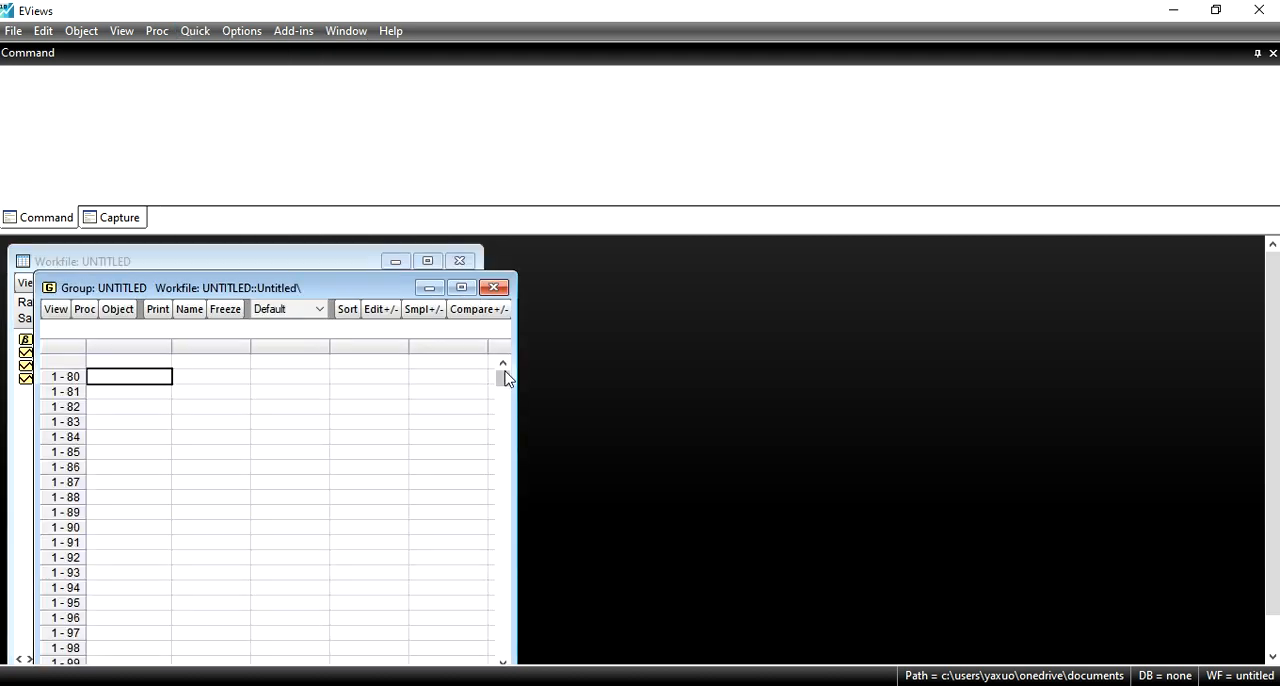
left_click(110, 365)
right_click(110, 365)
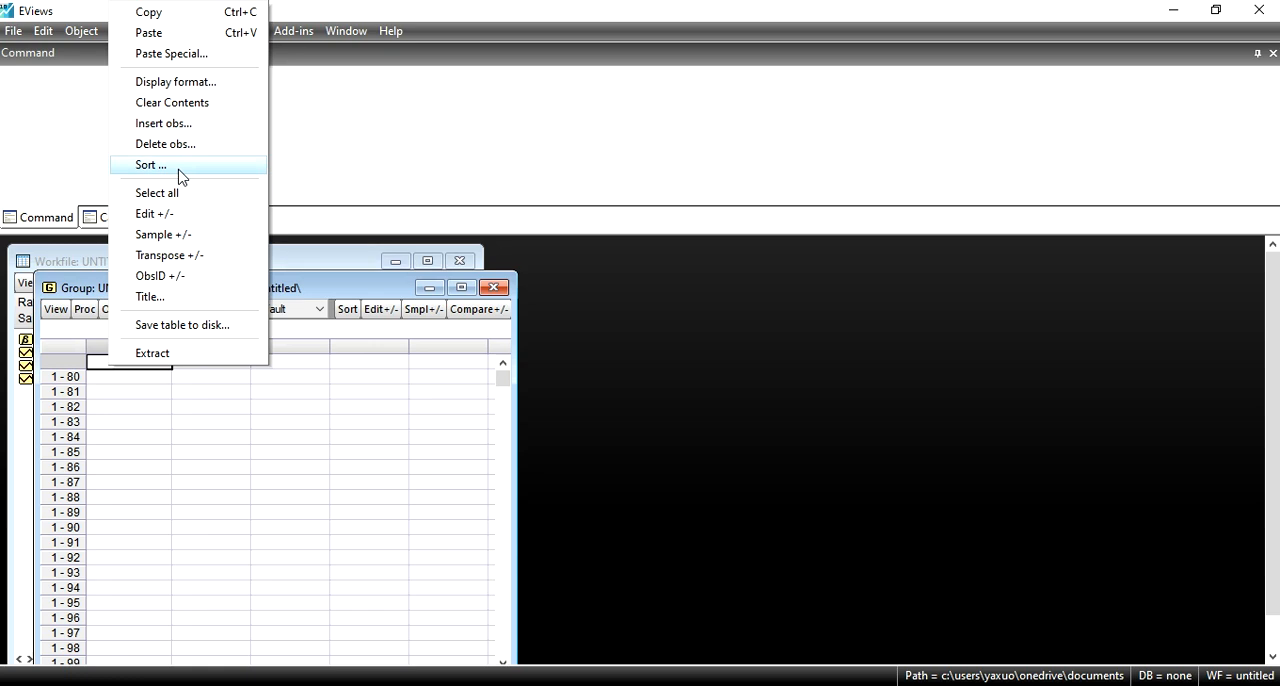
left_click(157, 31)
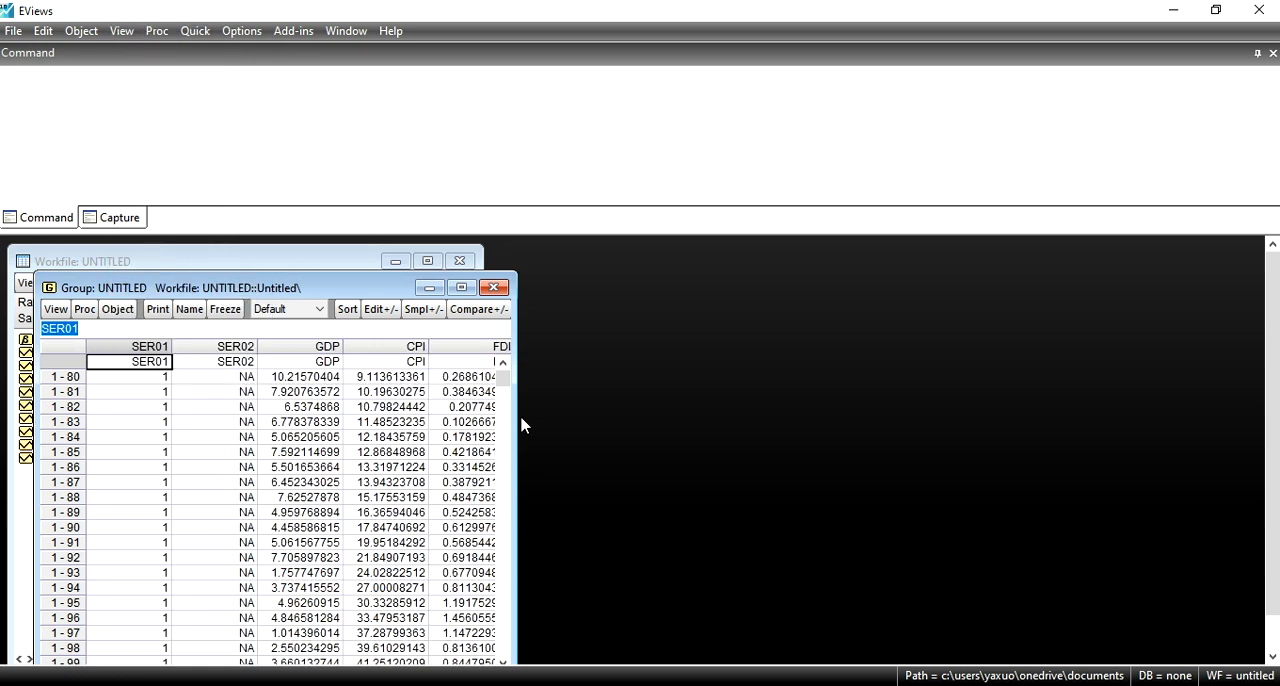
left_click(428, 287)
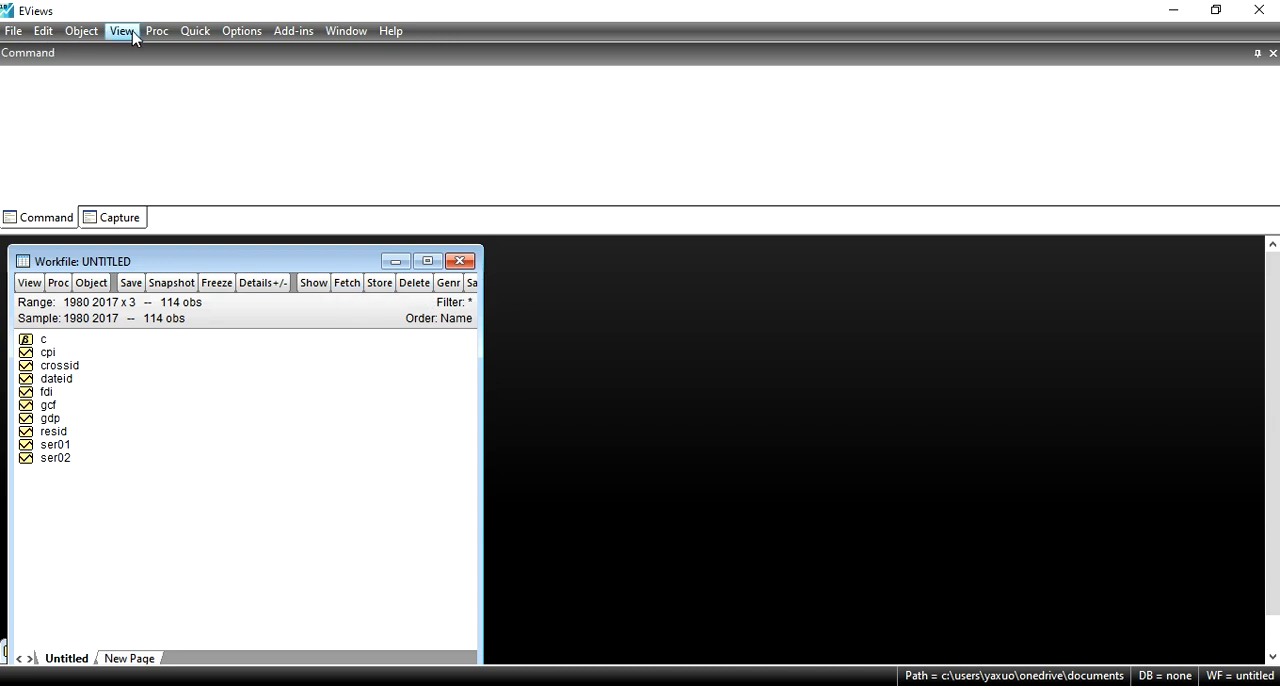
left_click(20, 35)
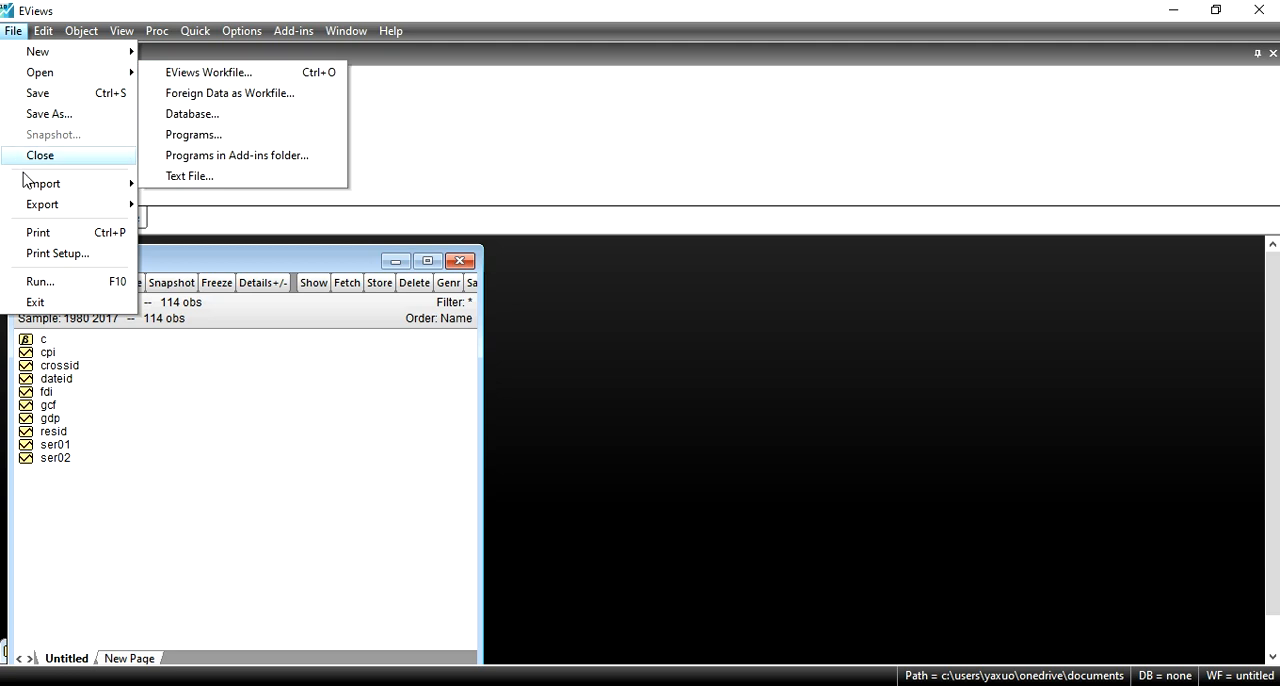
mouse_move(82, 190)
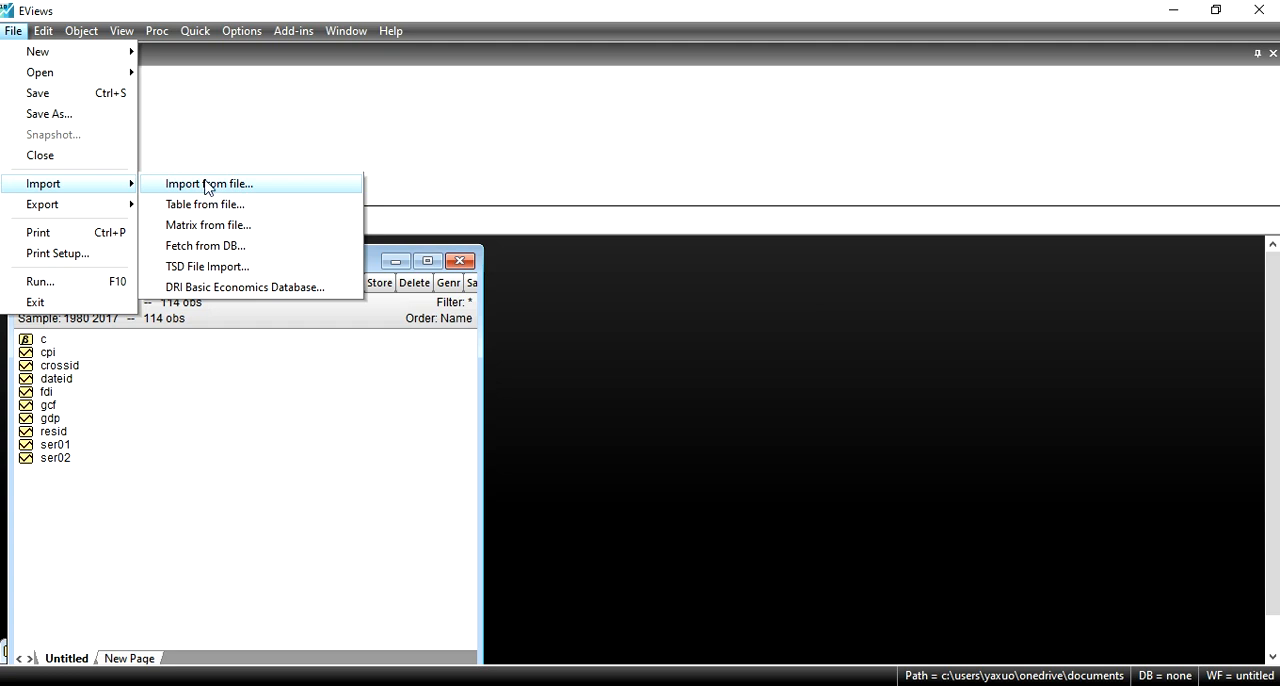
left_click(252, 402)
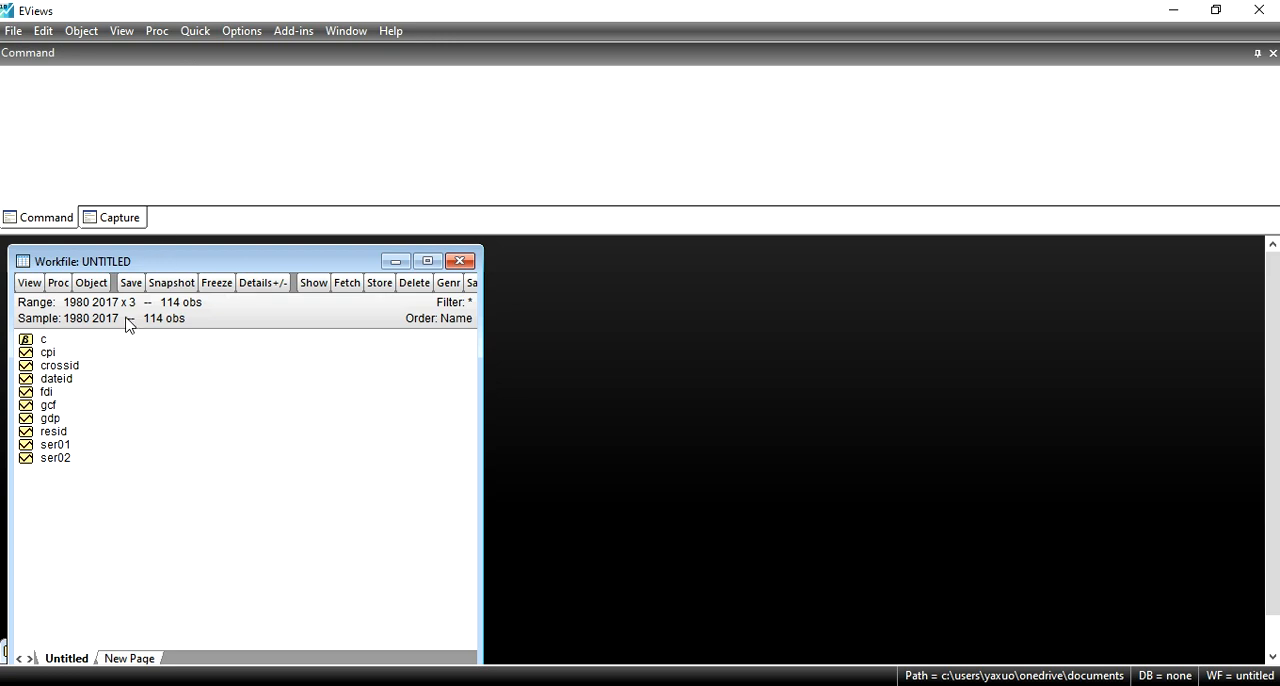
Step: Run a Summary panel unit root test on the FDI series at level with individual intercept and a user-specified lag of 1
double_click(45, 393)
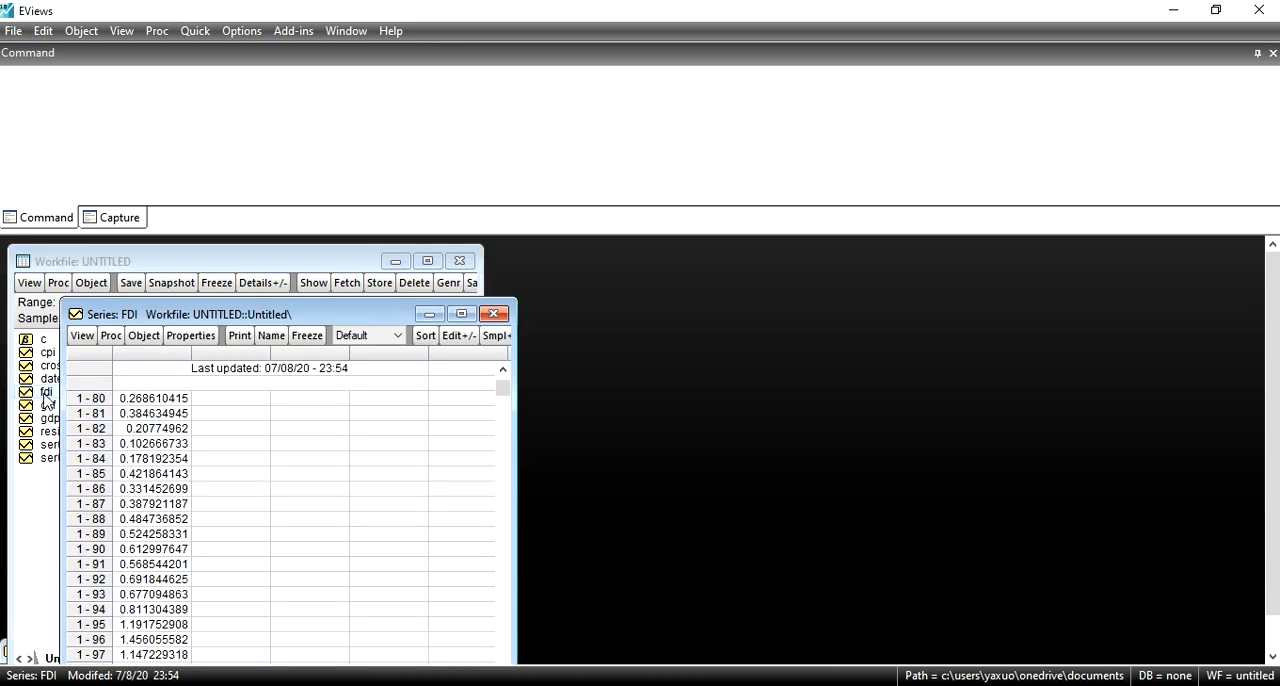
left_click(462, 314)
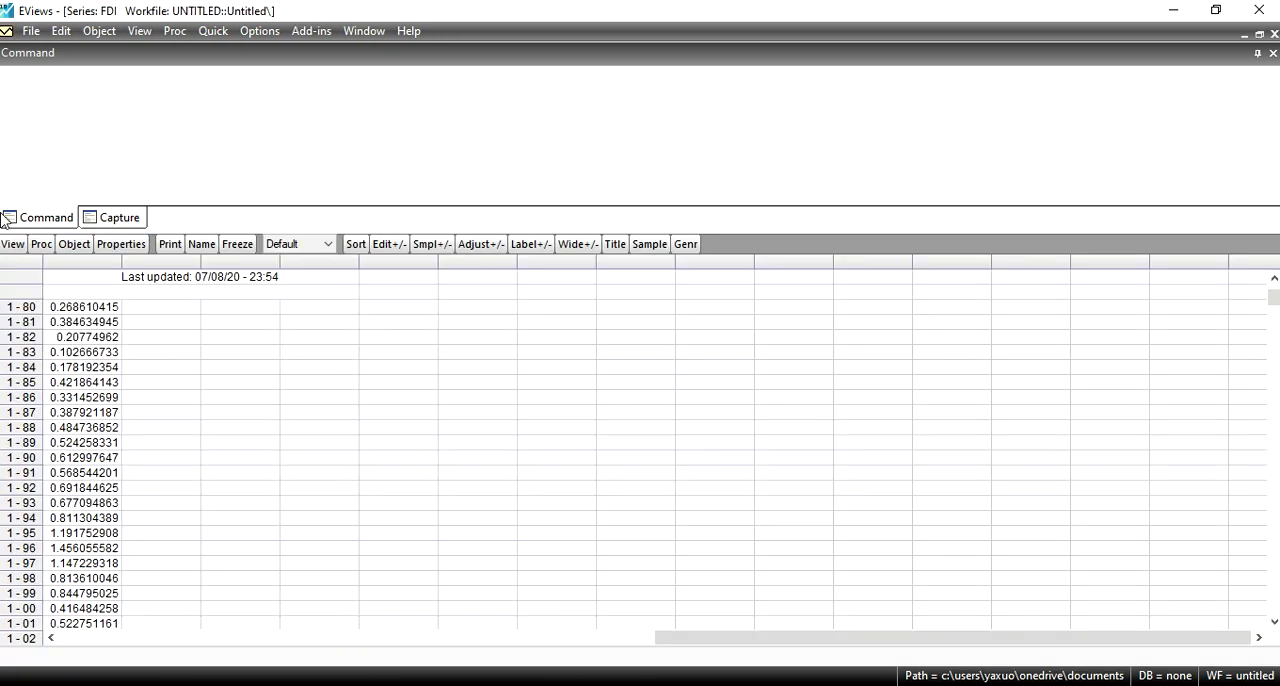
left_click(12, 244)
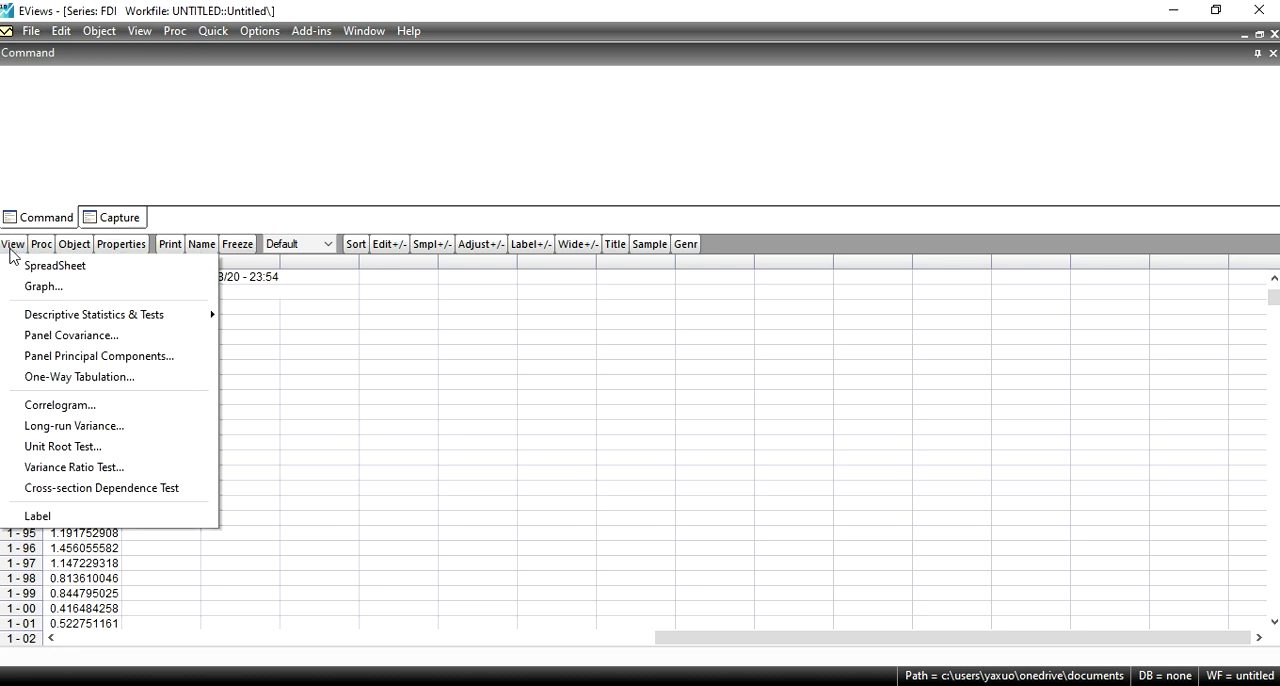
left_click(70, 447)
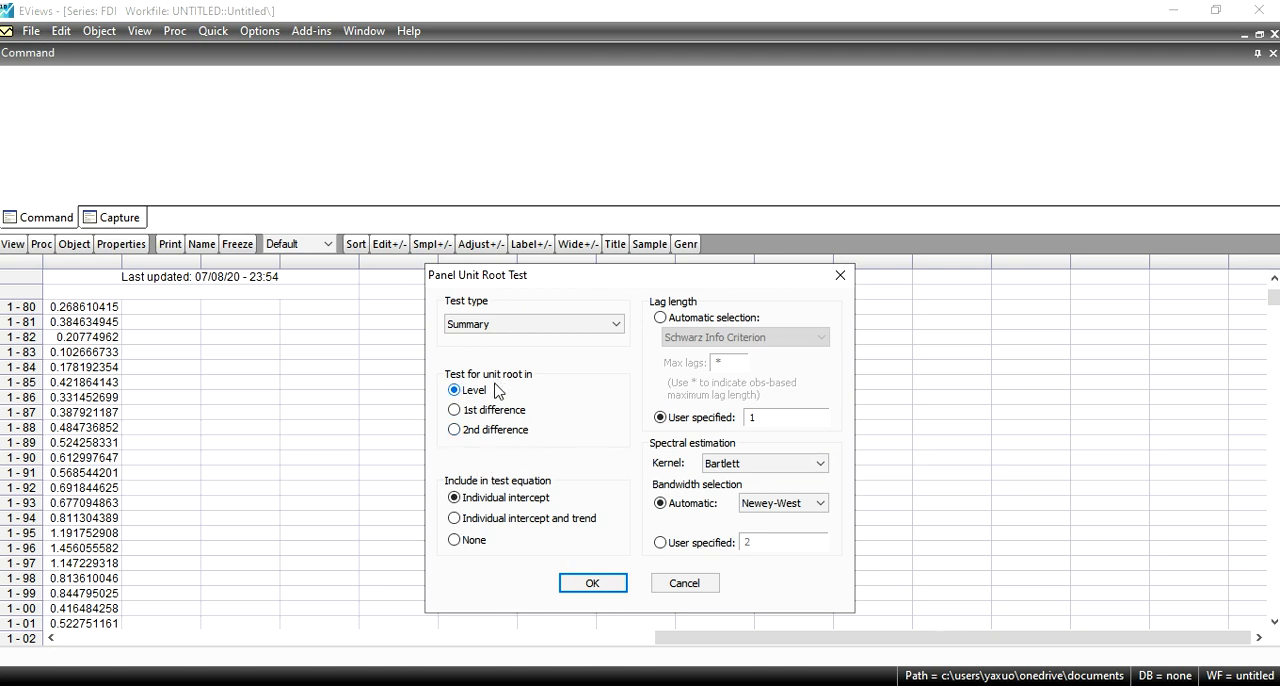
left_click(595, 334)
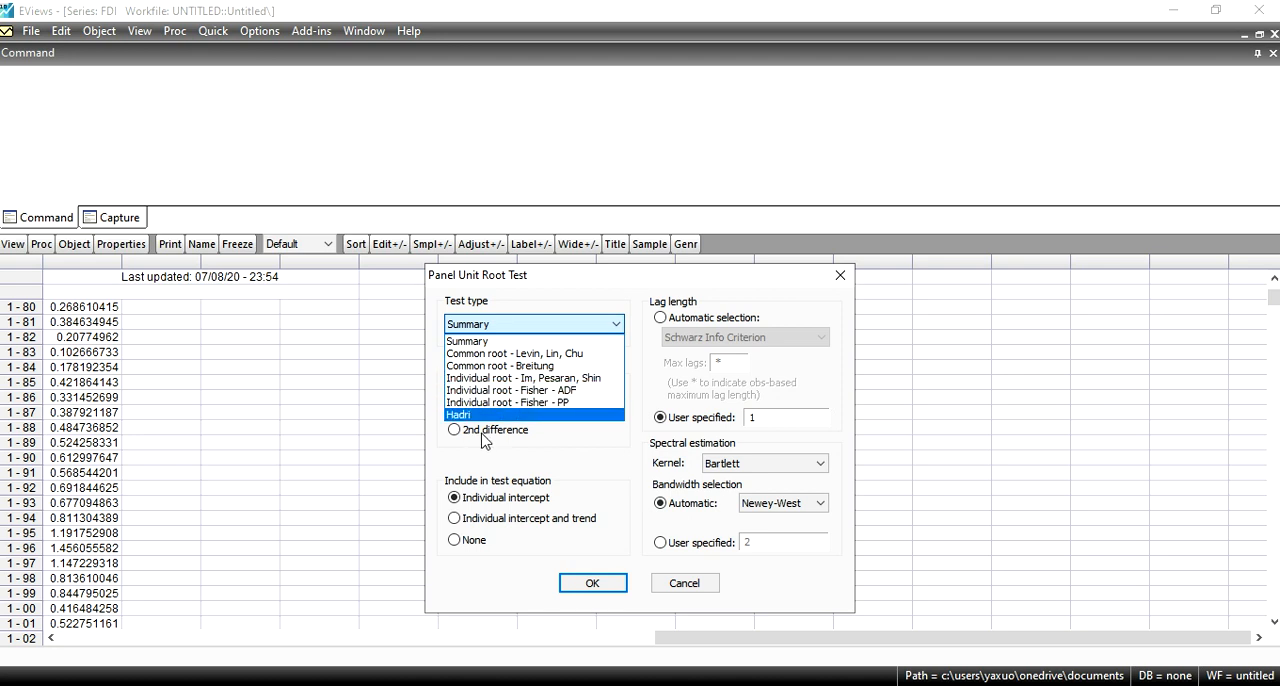
left_click(537, 328)
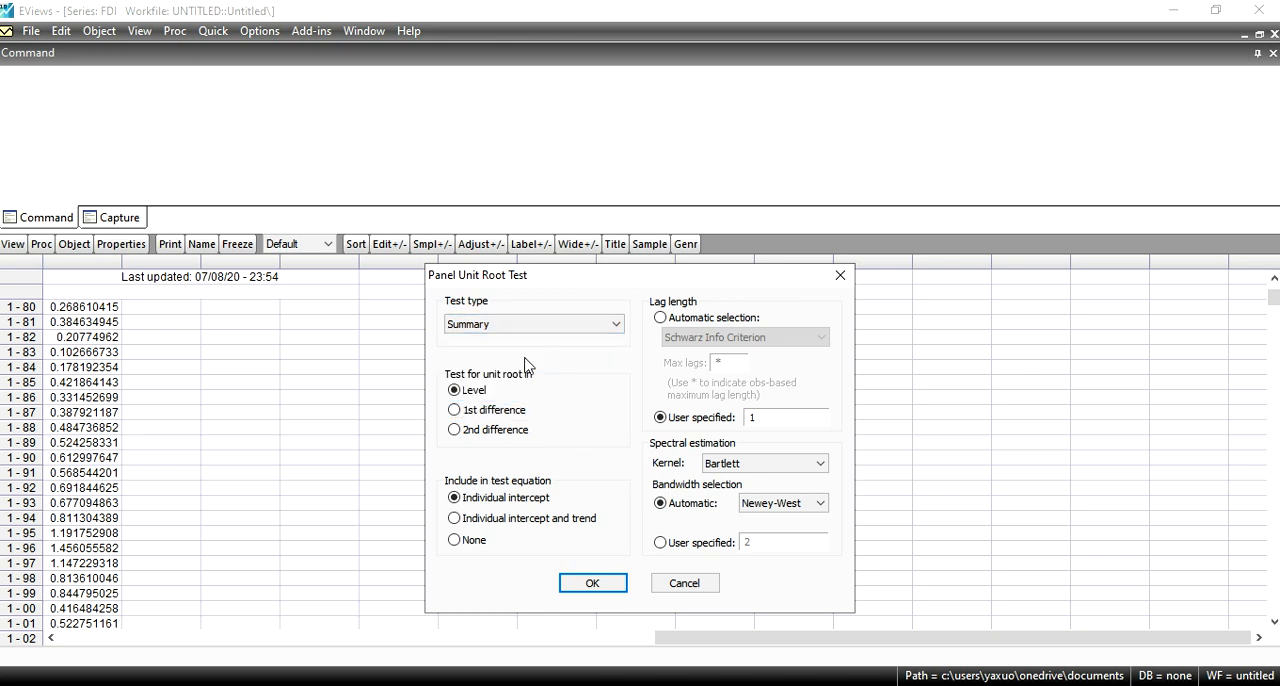
left_click(614, 594)
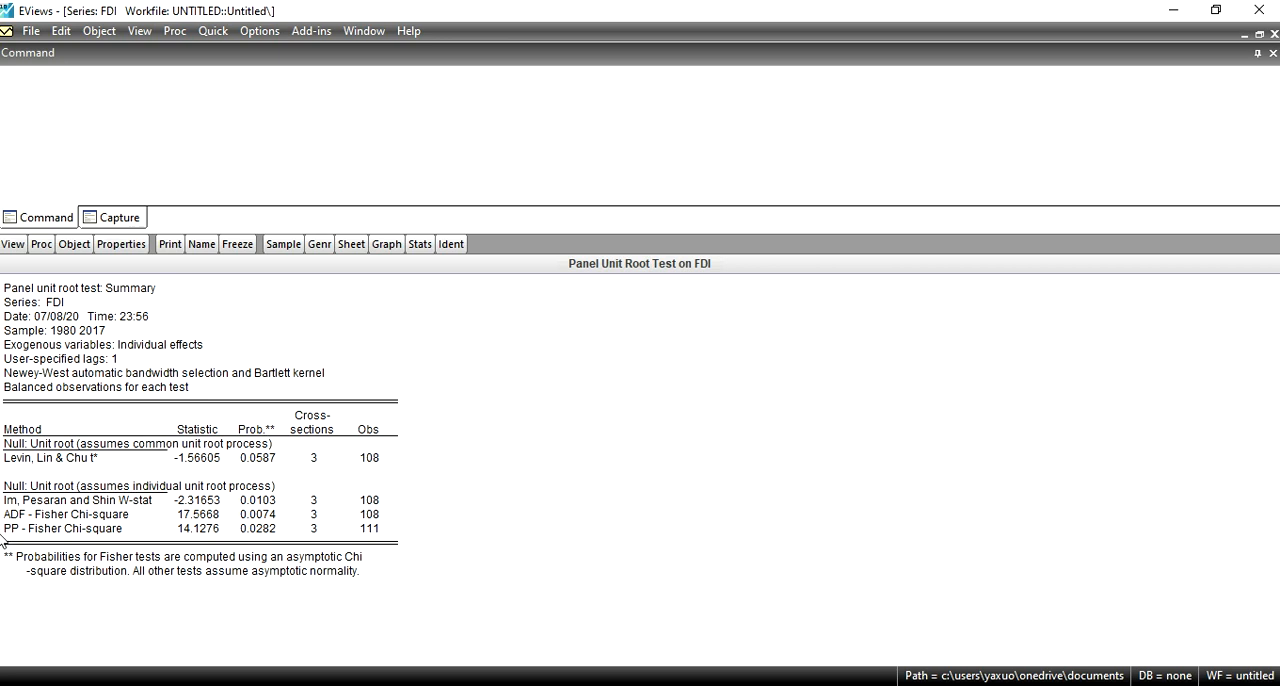
Step: Write the null hypothesis "Ho= data is not stationary," as a note in the command area
left_click(94, 114)
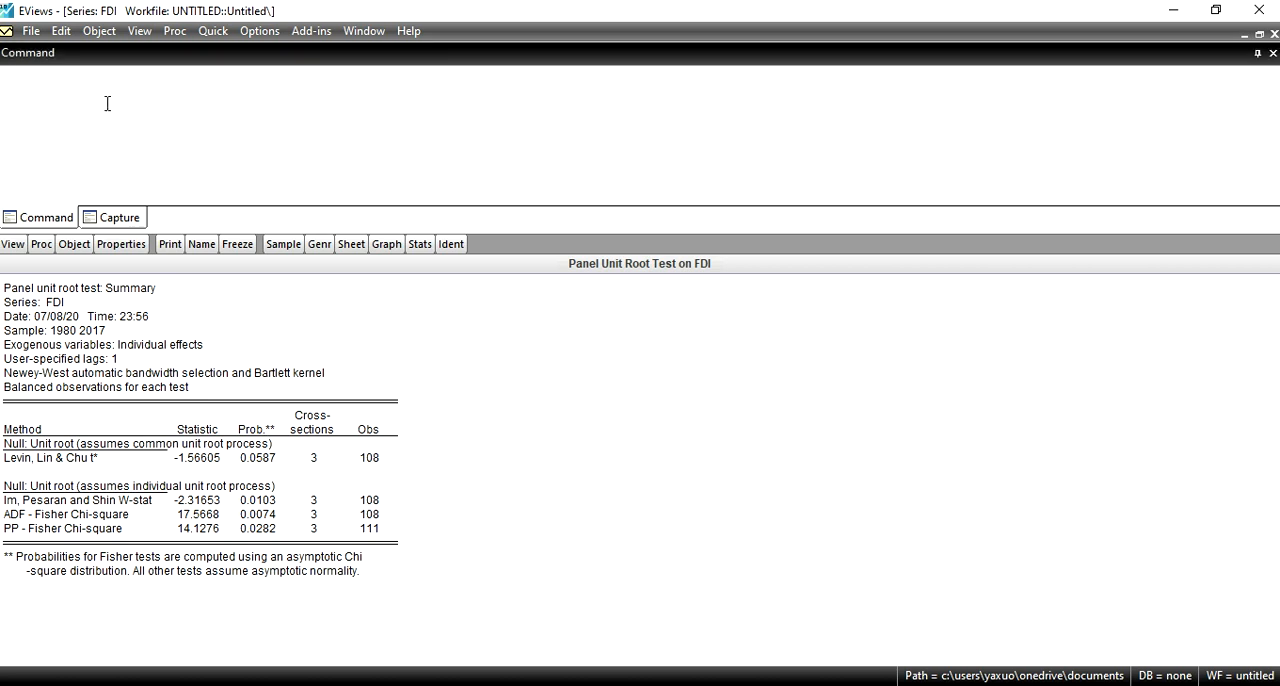
type("Ho= data is not stationary, H1= data")
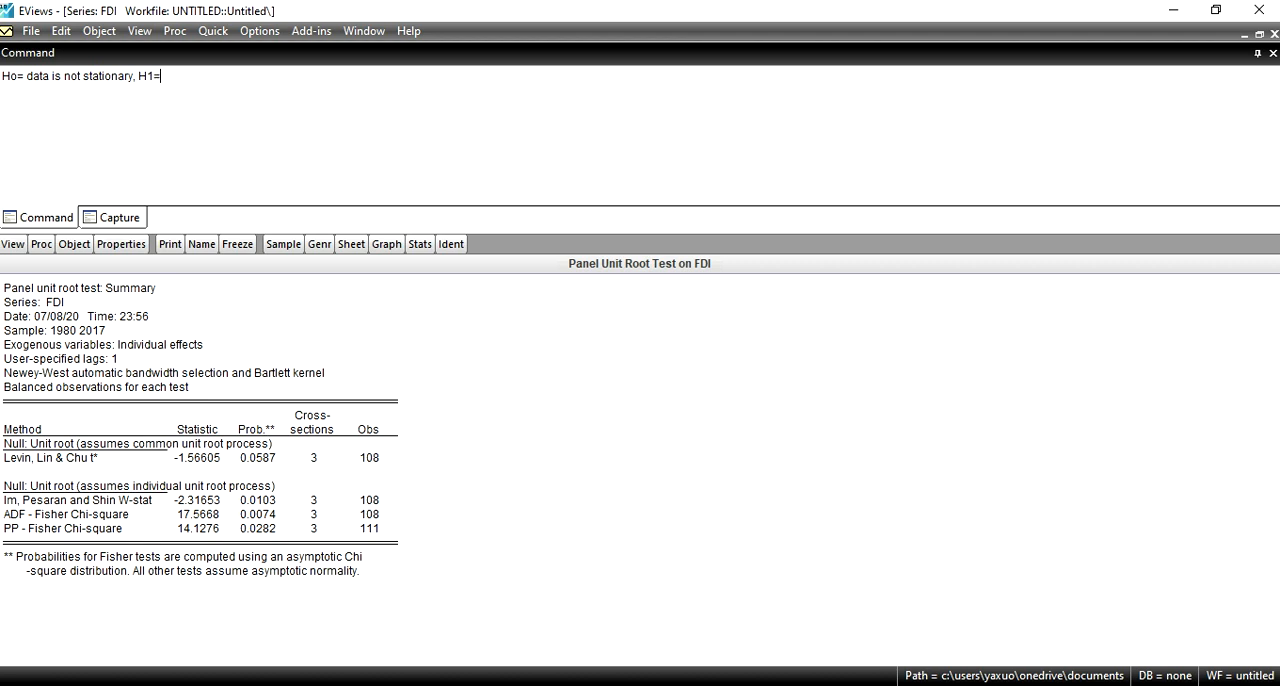
type(" is statrio")
Step: Add the alternative hypothesis "H1= data is stationary," to the note
key("BackSpace")
key("BackSpace")
key("BackSpace")
type("onayr")
key("BackSpace")
key("BackSpace")
type("ry,  ifthe")
Step: Add the rejection rule "if the p-value is less than 0.05 then we have to reject the null hypothesis" to the note
key("BackSpace")
key("BackSpace")
key("BackSpace")
type("the")
key("BackSpace")
key("BackSpace")
key("BackSpace")
key("BackSpace")
type("the p-v")
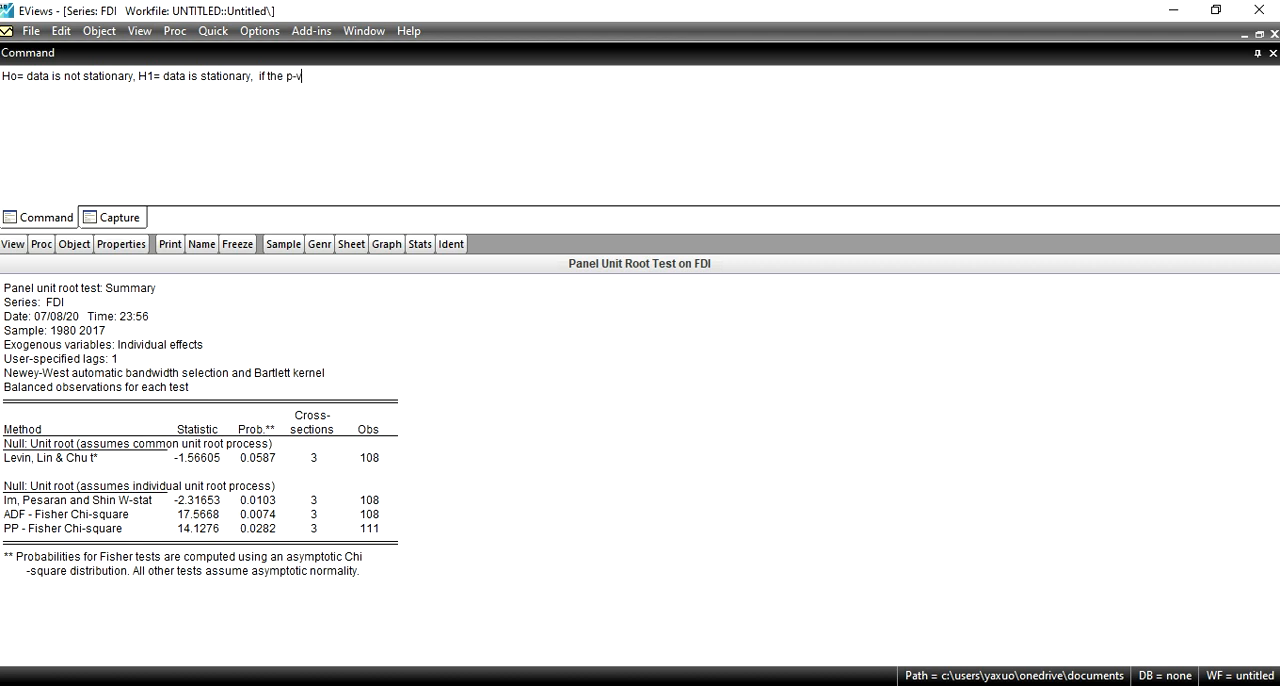
type("alue is less t")
type("han 0.05 th")
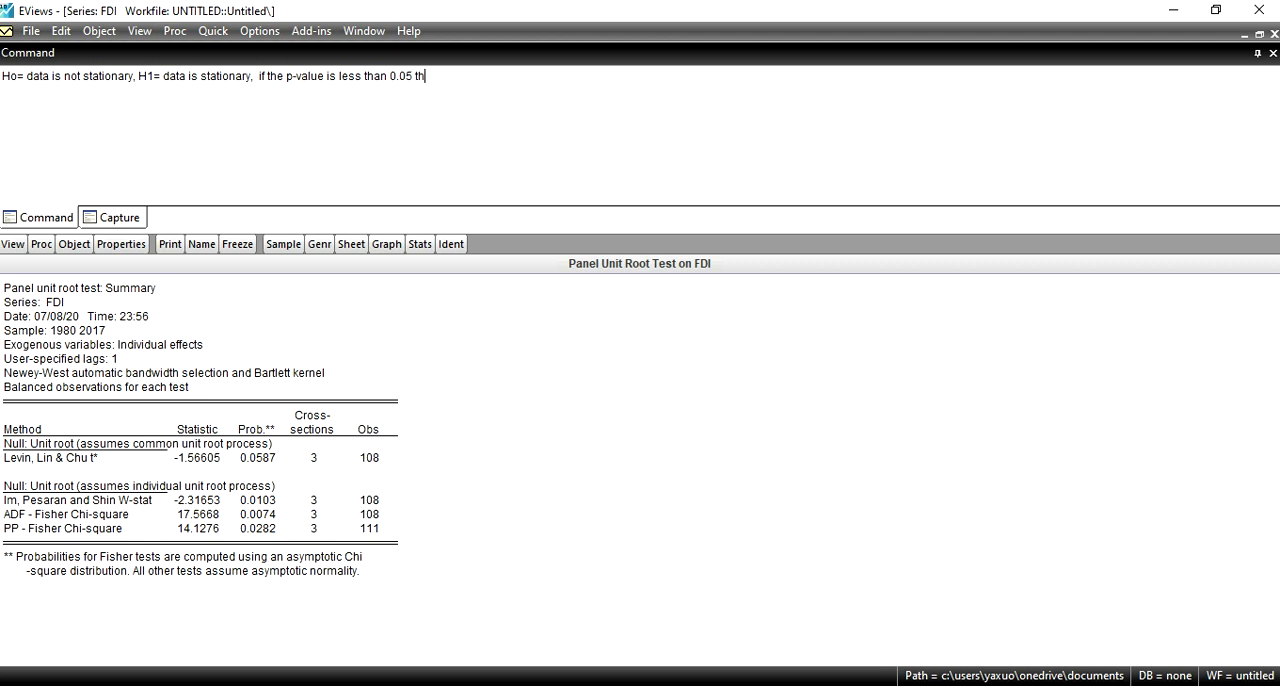
type("en we have to reject the ")
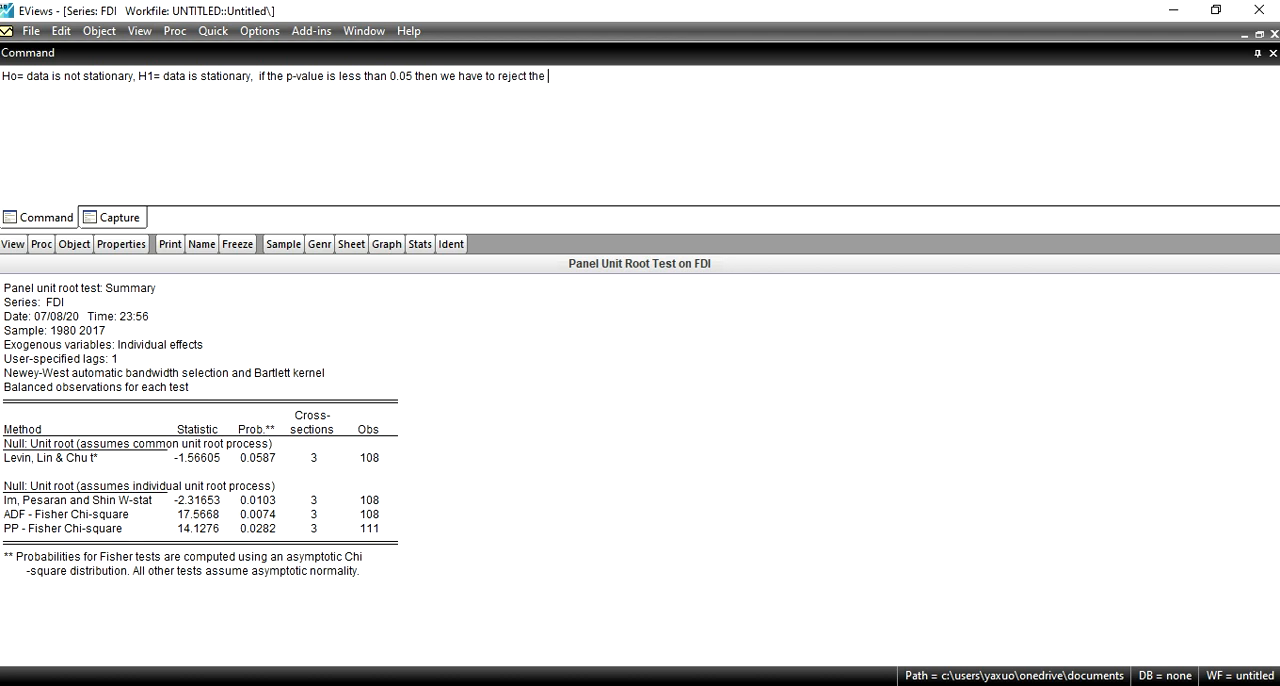
type("null hypothesis, and if the p")
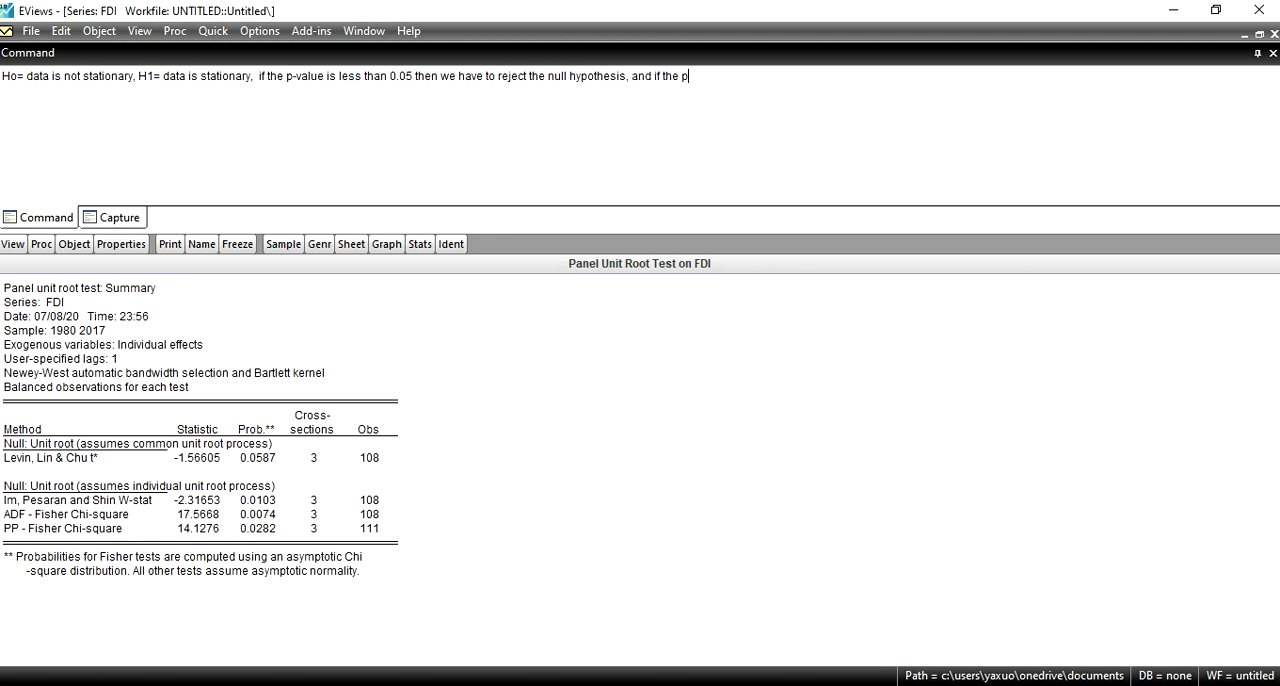
type("-values is greater than 0.05 then we have t")
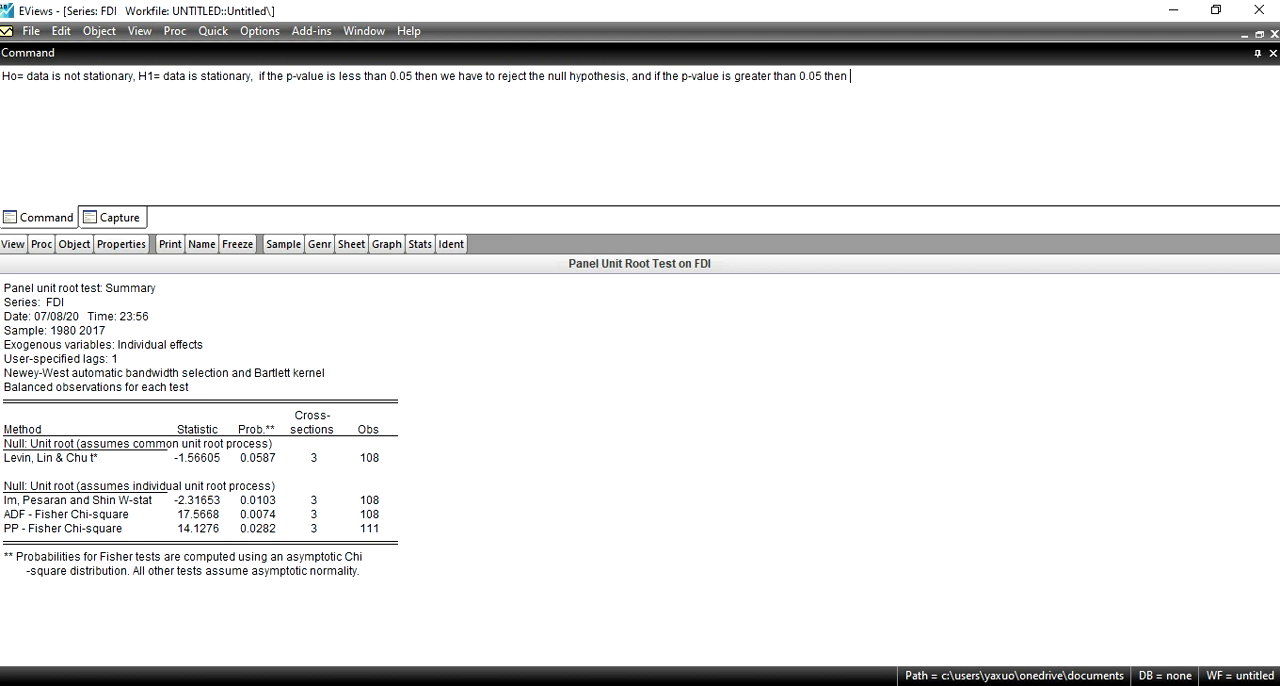
type("o accept the null")
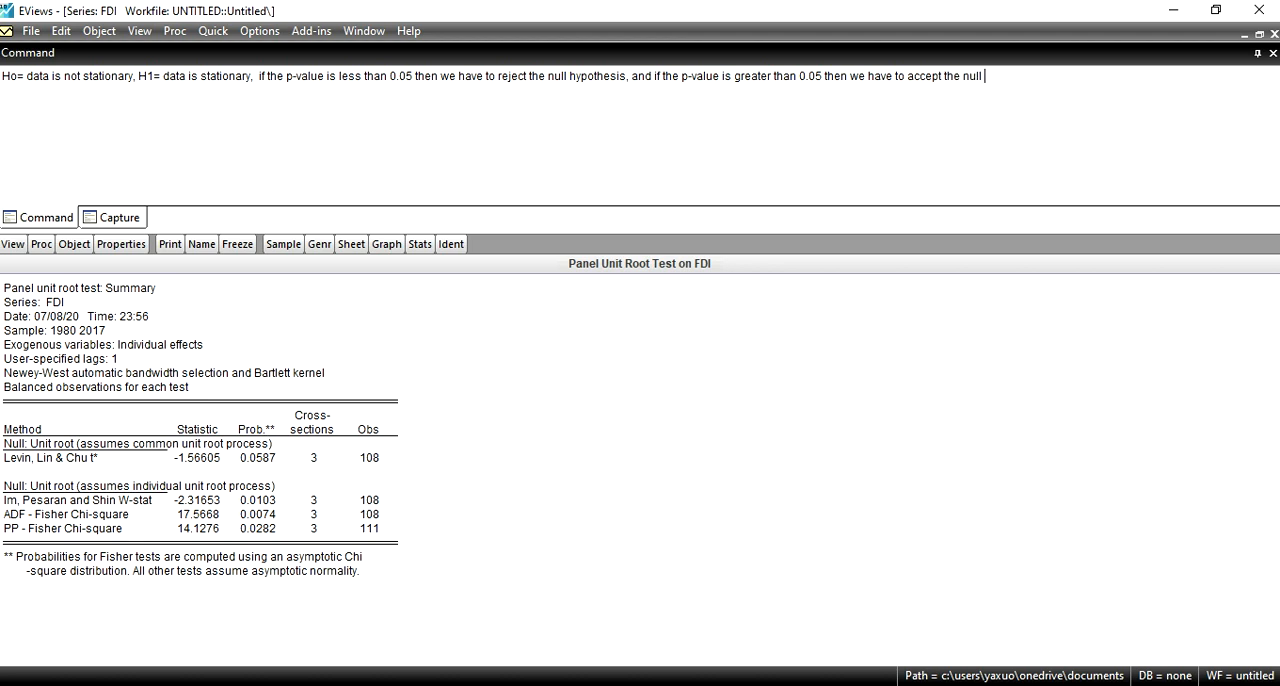
type(" hypothesis.")
Step: Run the Summary panel unit root test on the GDP series at level with individual intercept and 1 lag, and enlarge the results
left_click(1245, 36)
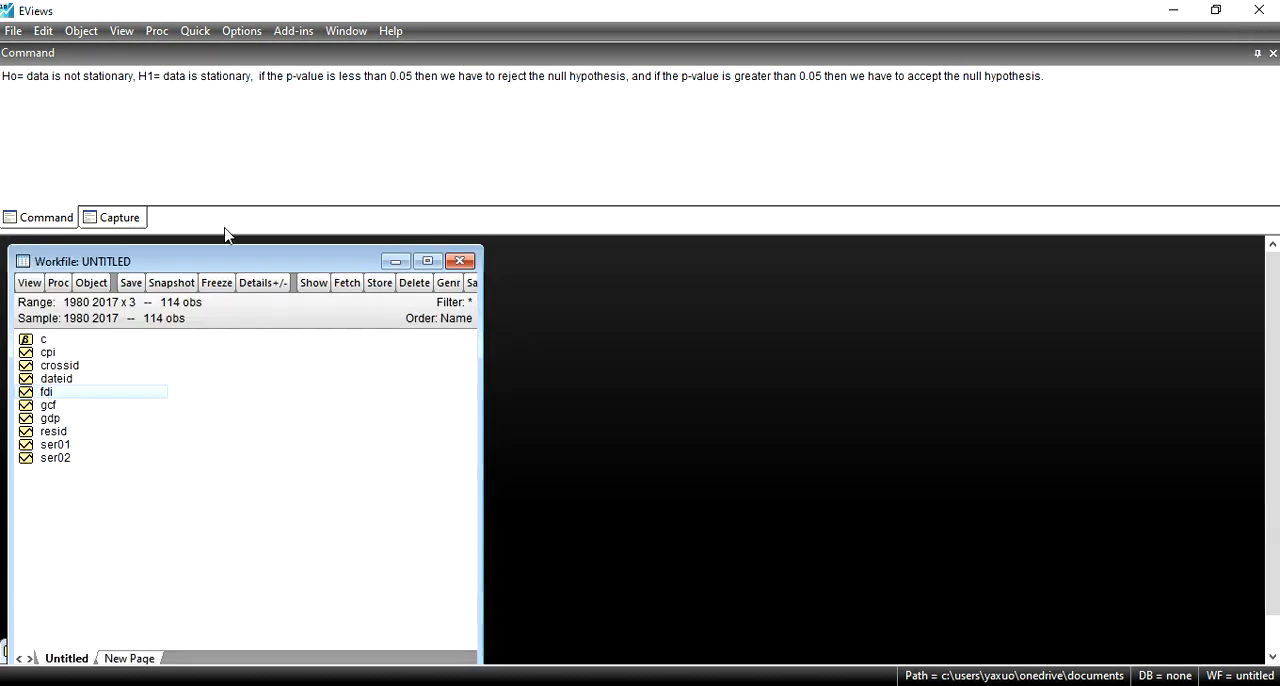
double_click(48, 419)
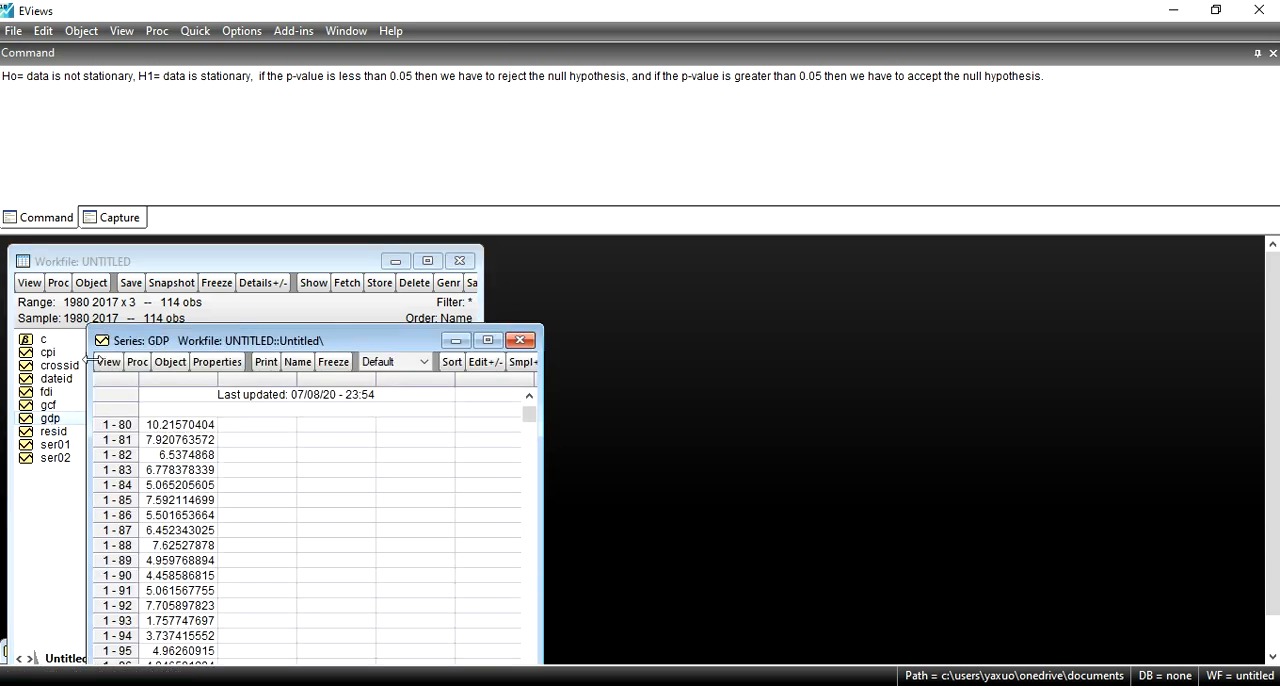
left_click(110, 362)
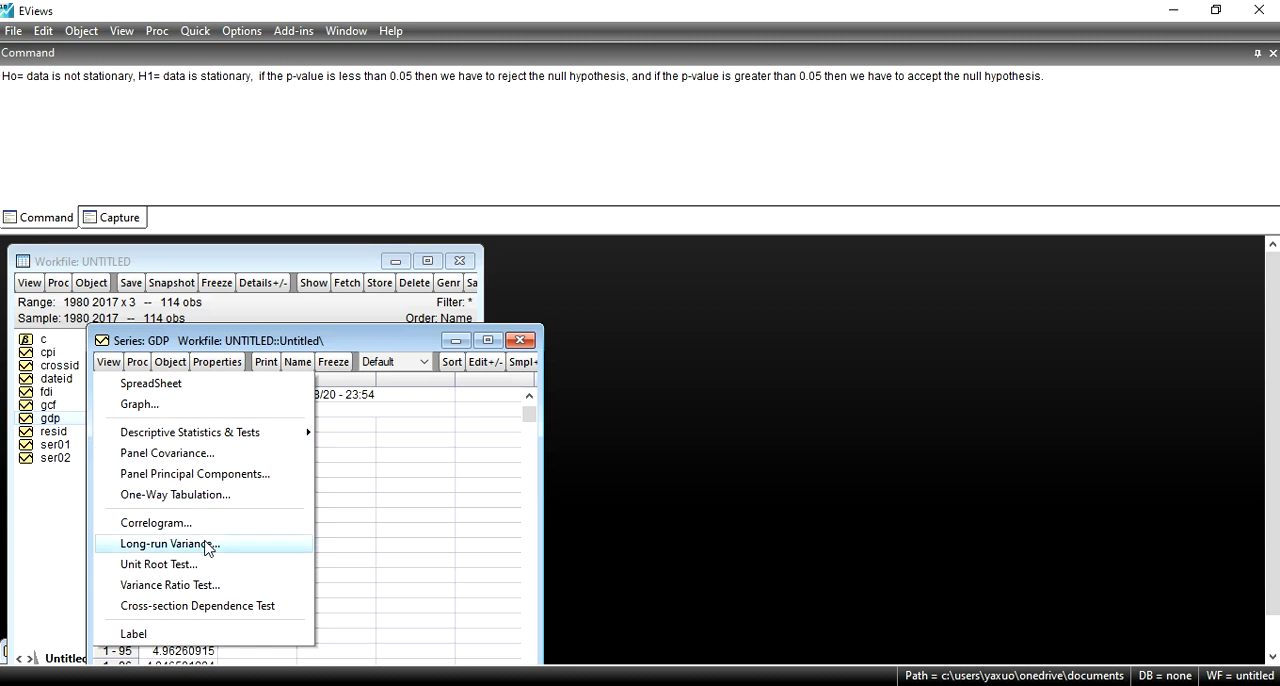
left_click(160, 565)
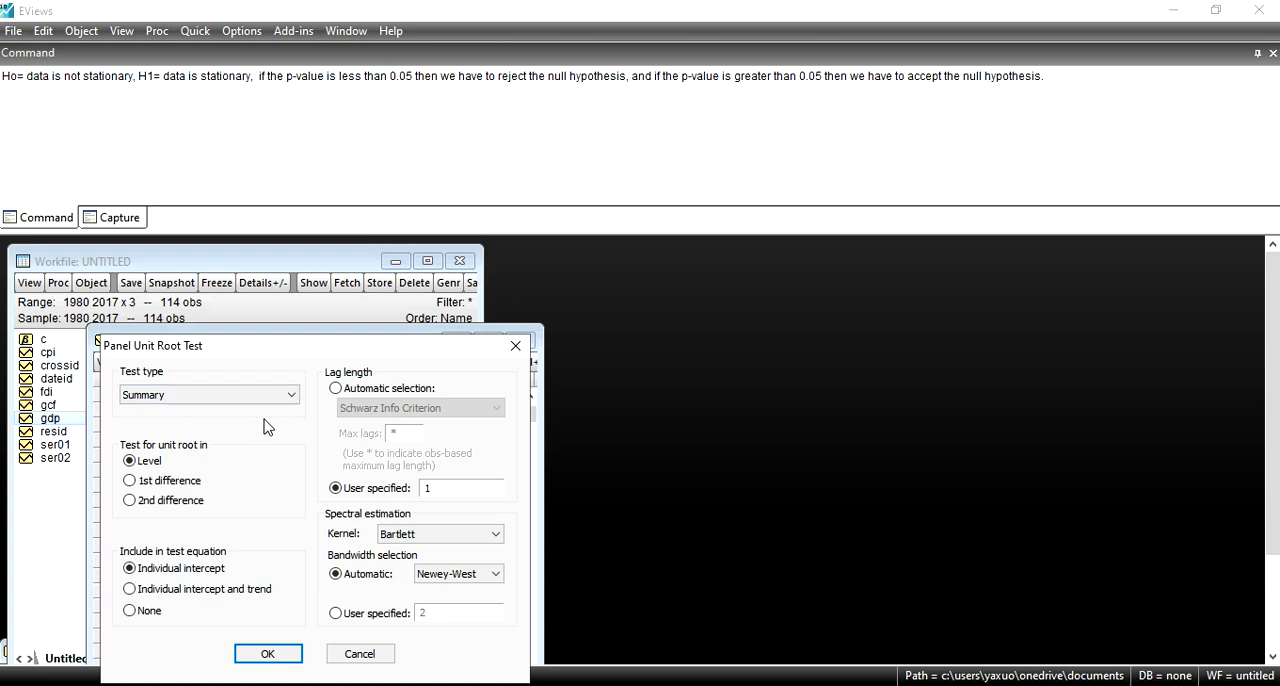
left_click(268, 654)
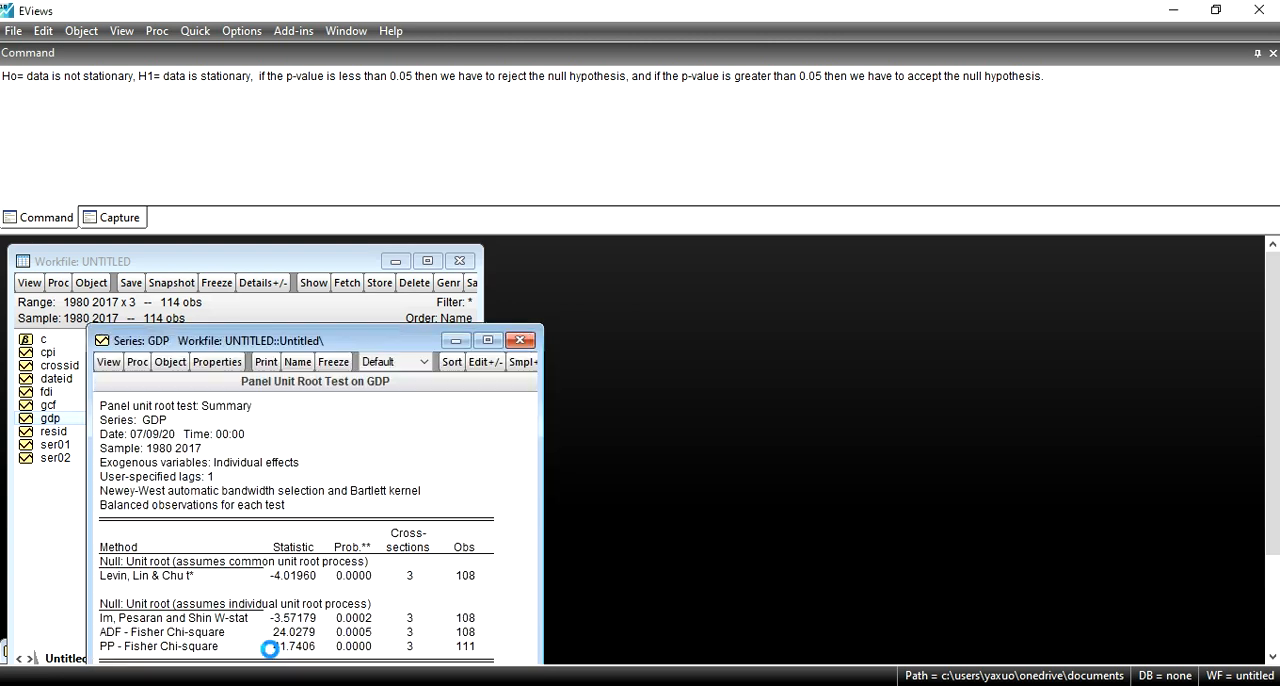
left_click(487, 341)
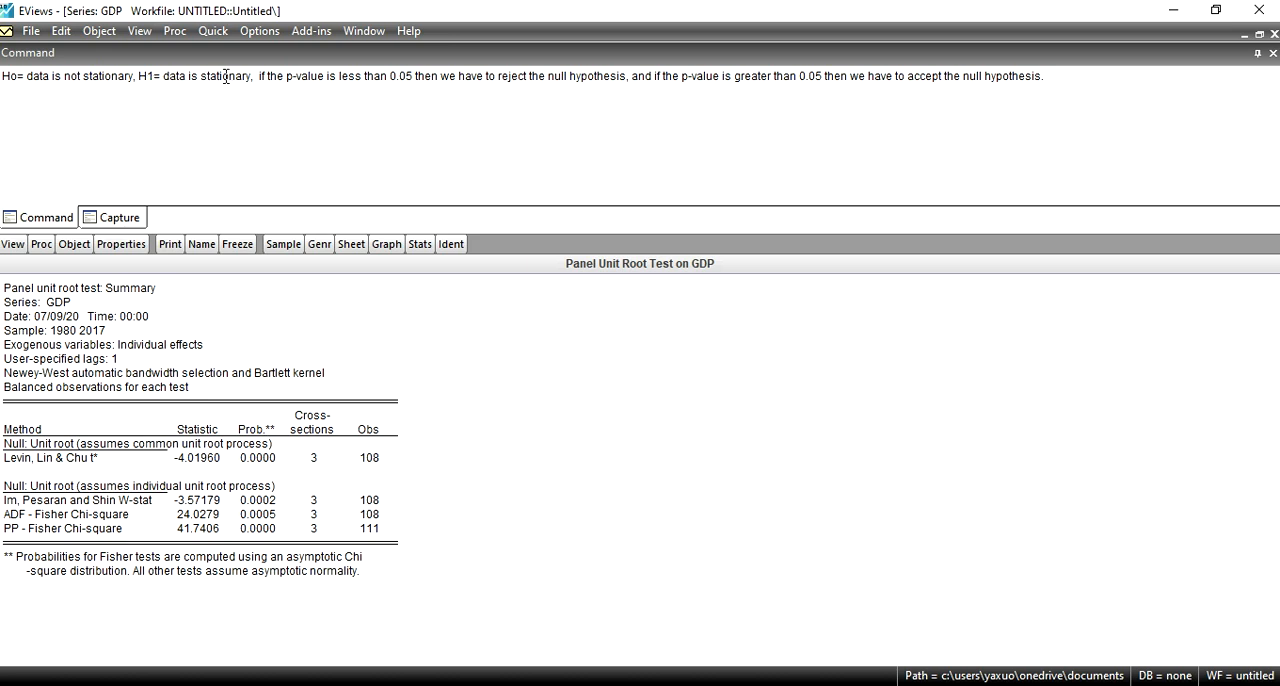
Step: Run the Summary panel unit root test on the GCF series with individual intercept and 1 lag, and enlarge the results
left_click(1241, 35)
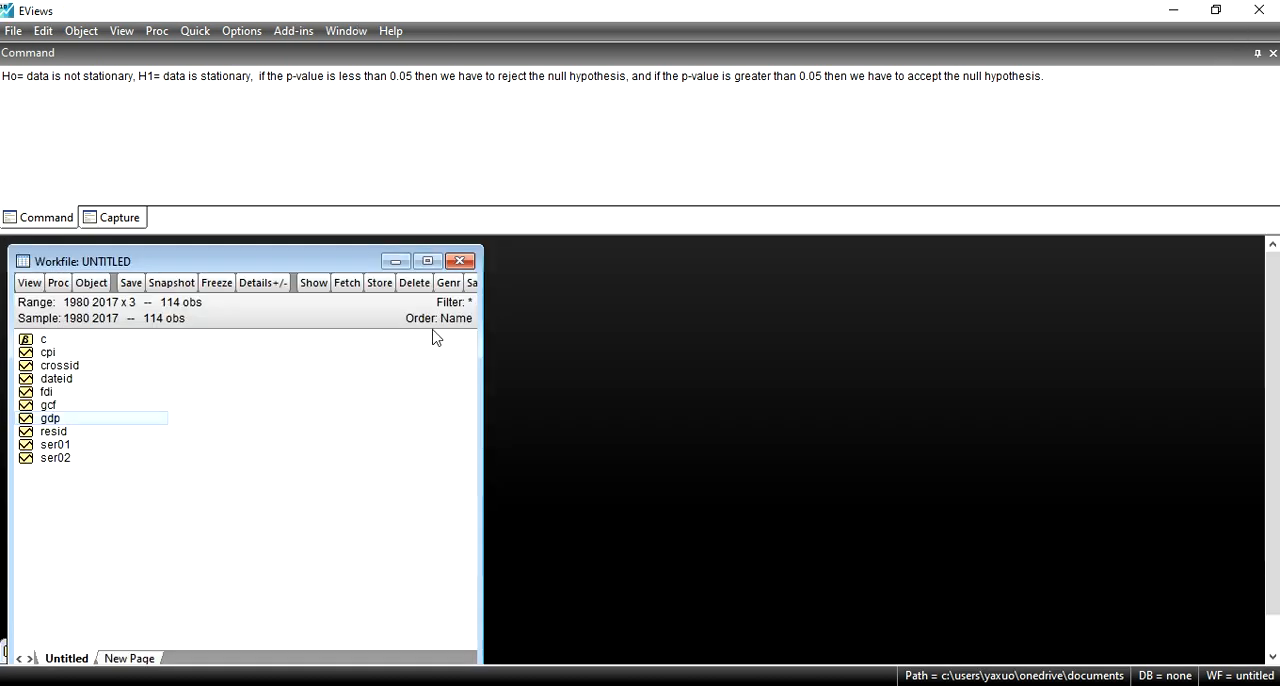
double_click(48, 405)
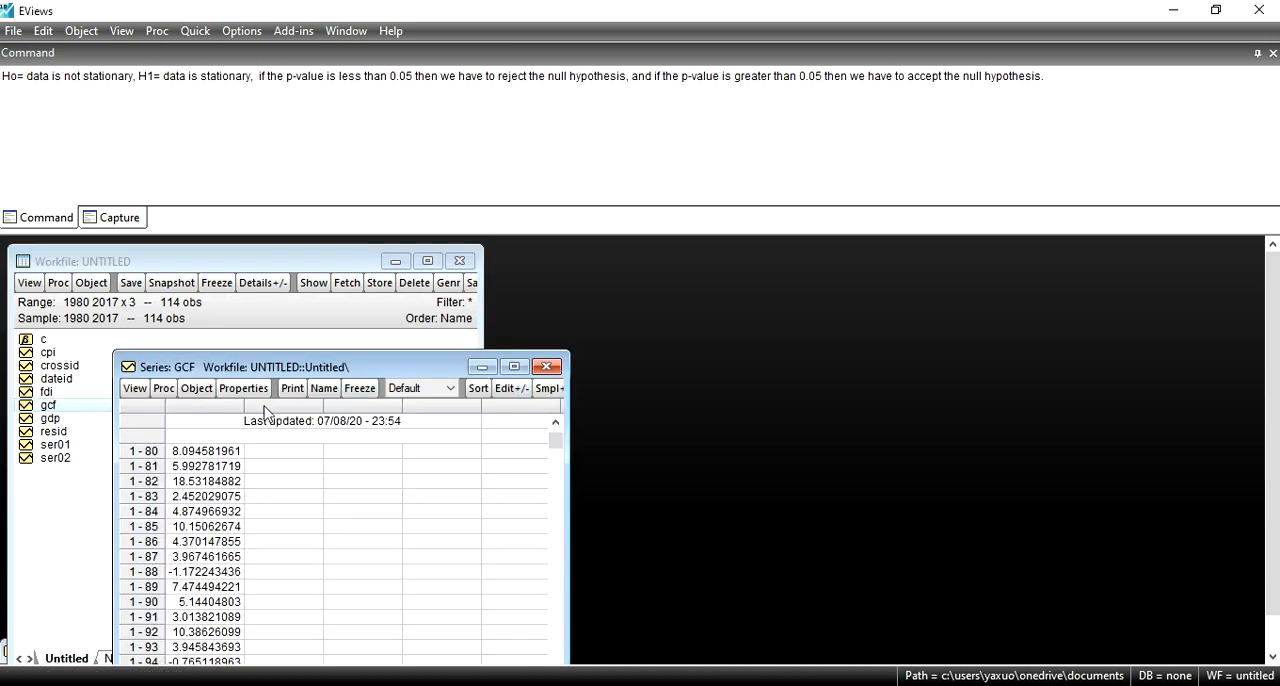
left_click(136, 389)
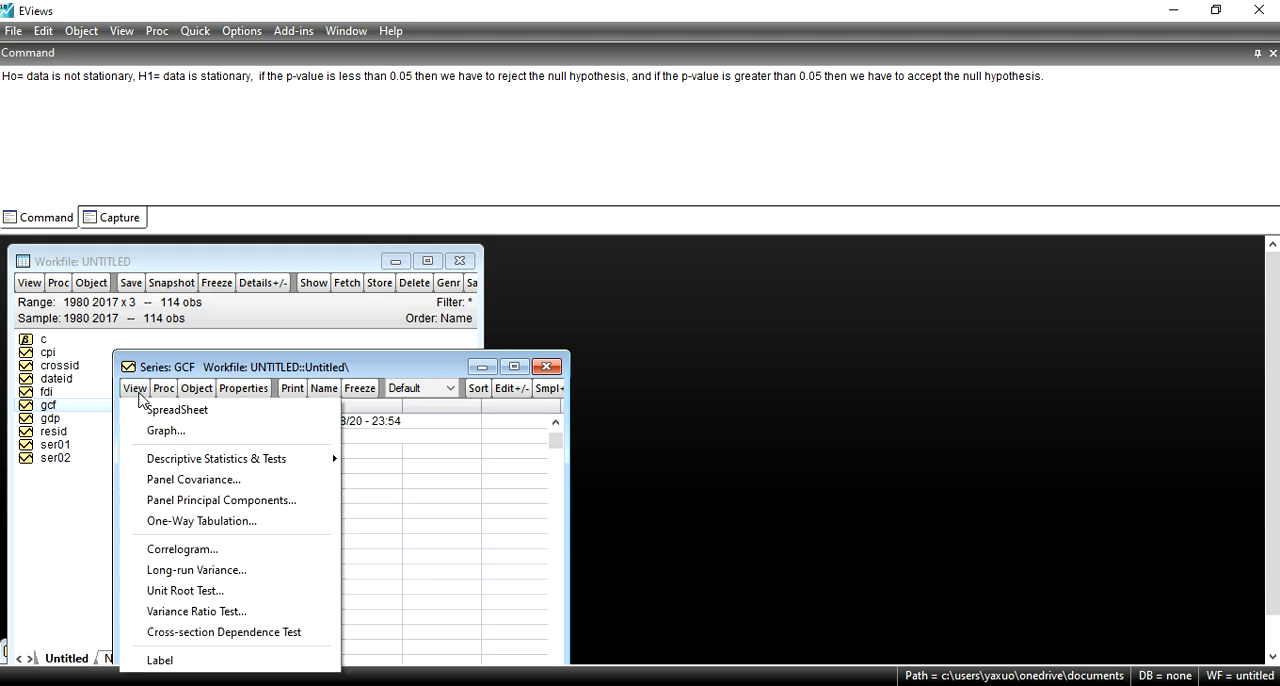
left_click(220, 597)
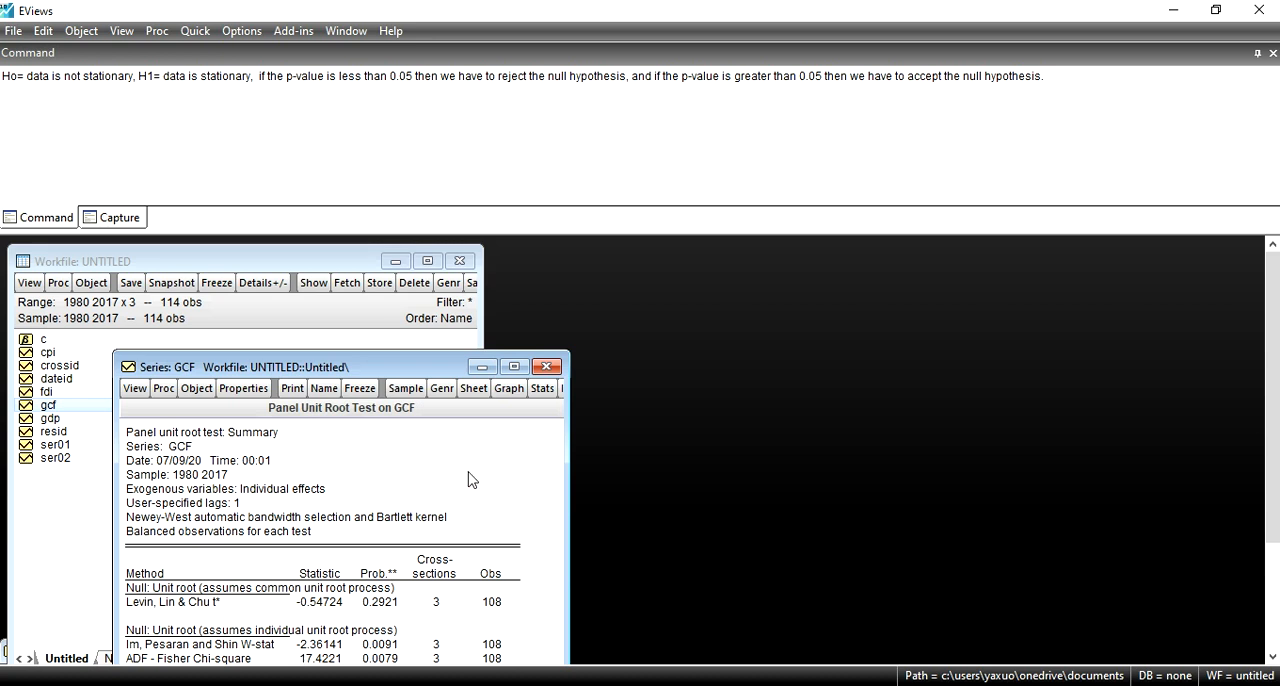
left_click(512, 367)
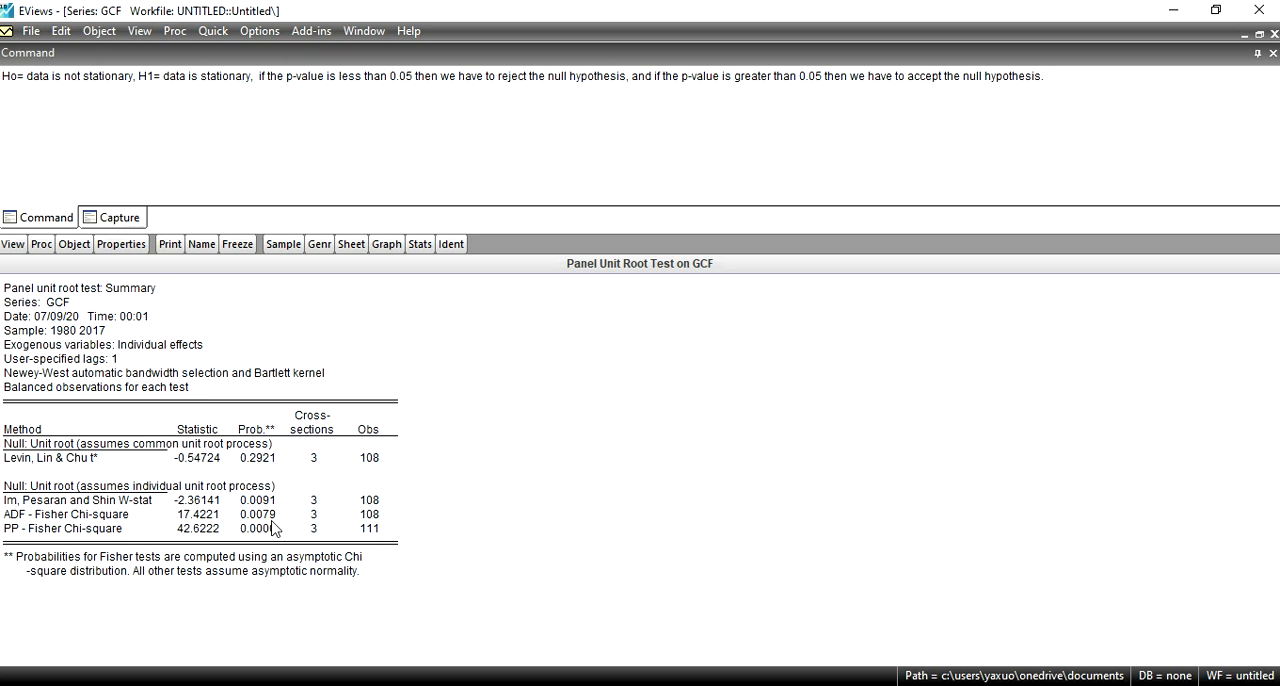
Step: Run the Hadri unit root test on GCF at level with individual intercept, Bartlett kernel and automatic Newey-West bandwidth
left_click(12, 245)
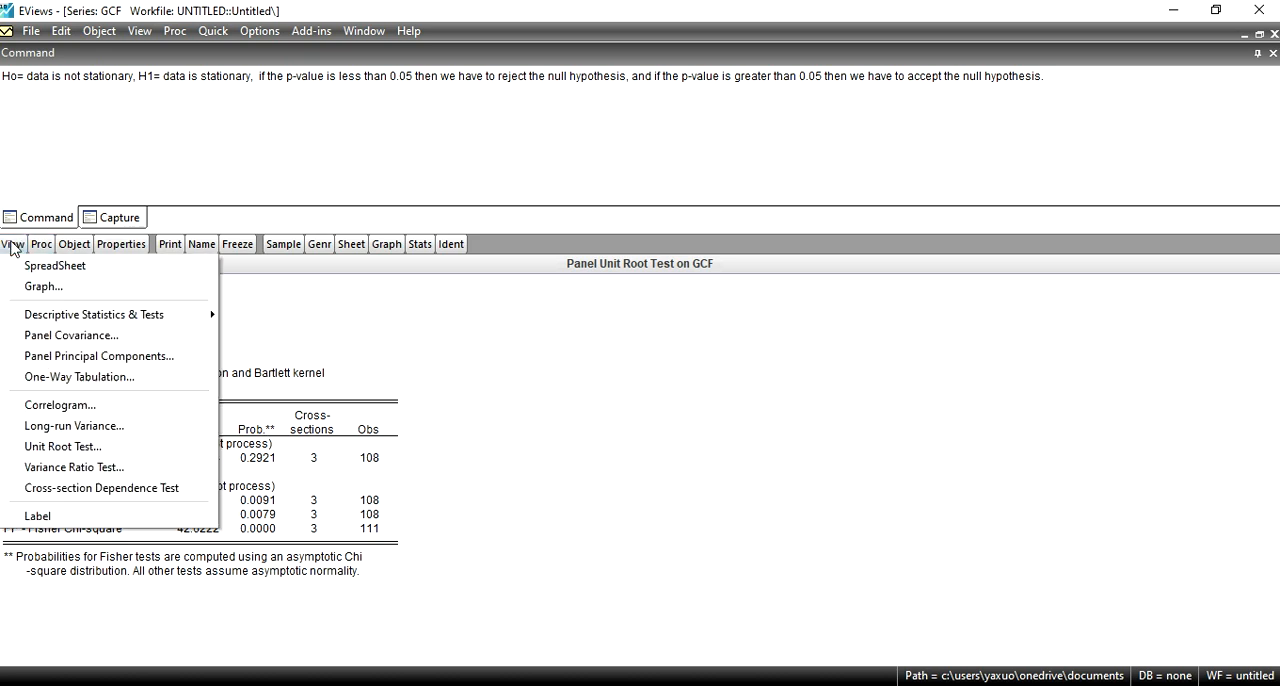
left_click(88, 448)
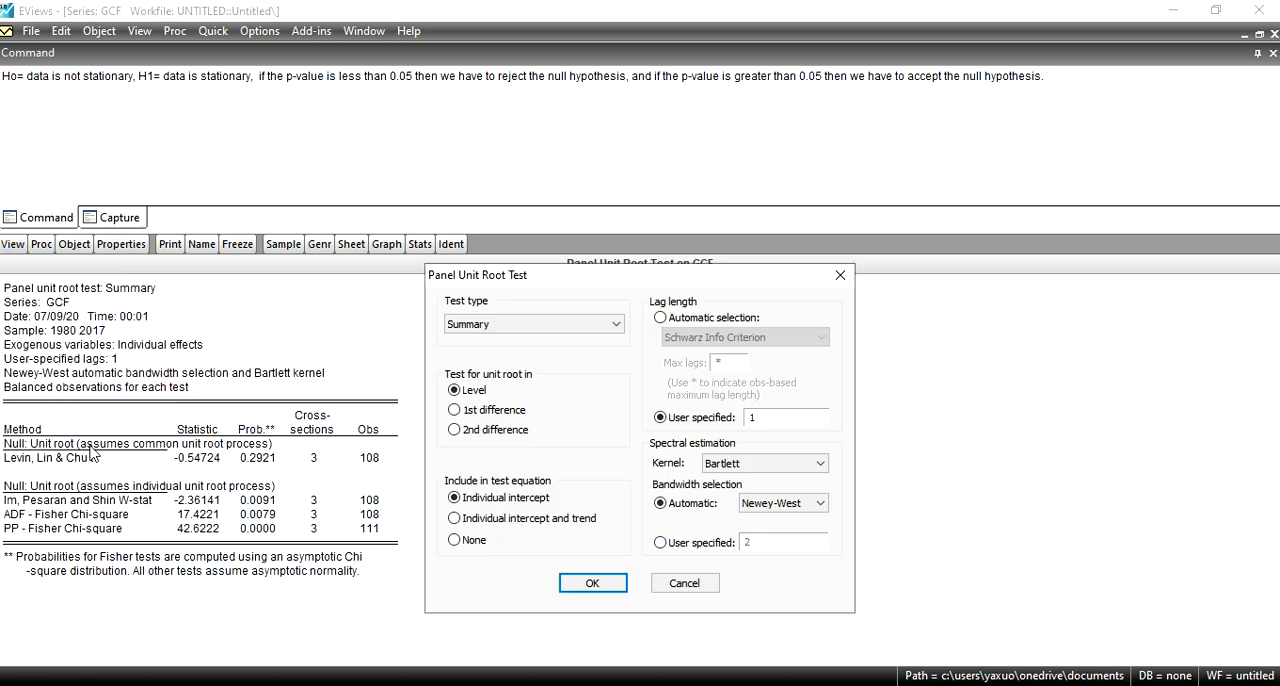
left_click(604, 334)
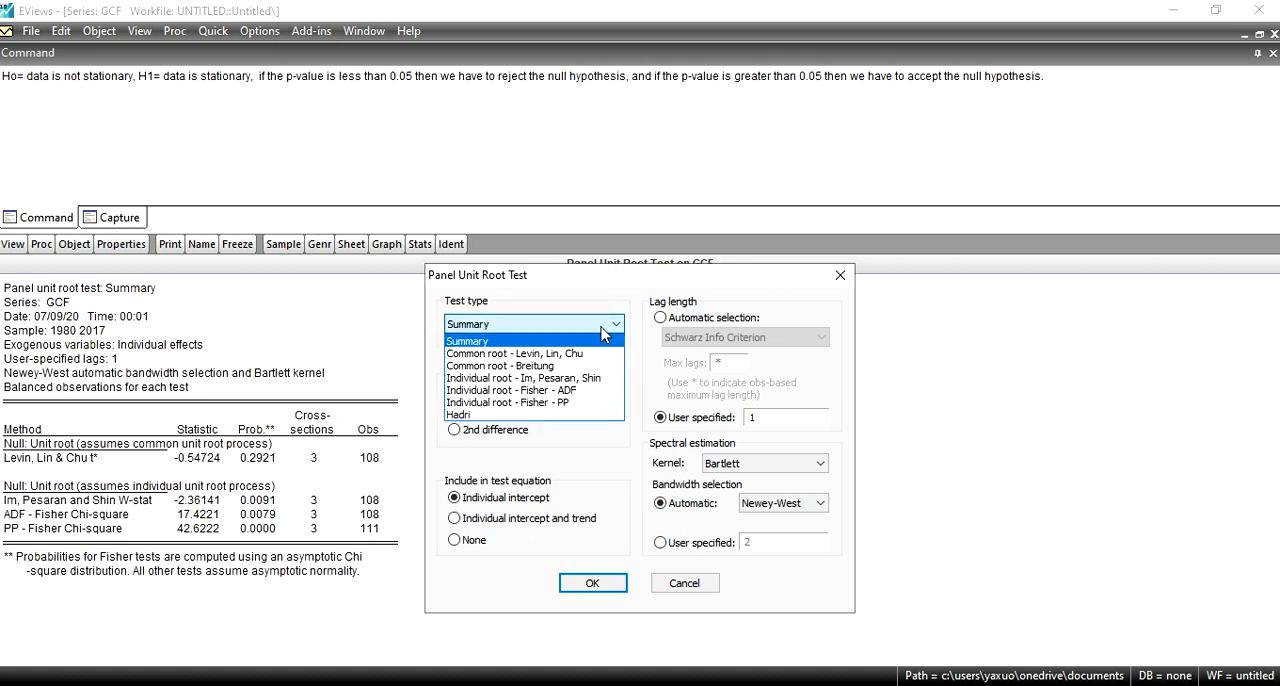
left_click(497, 416)
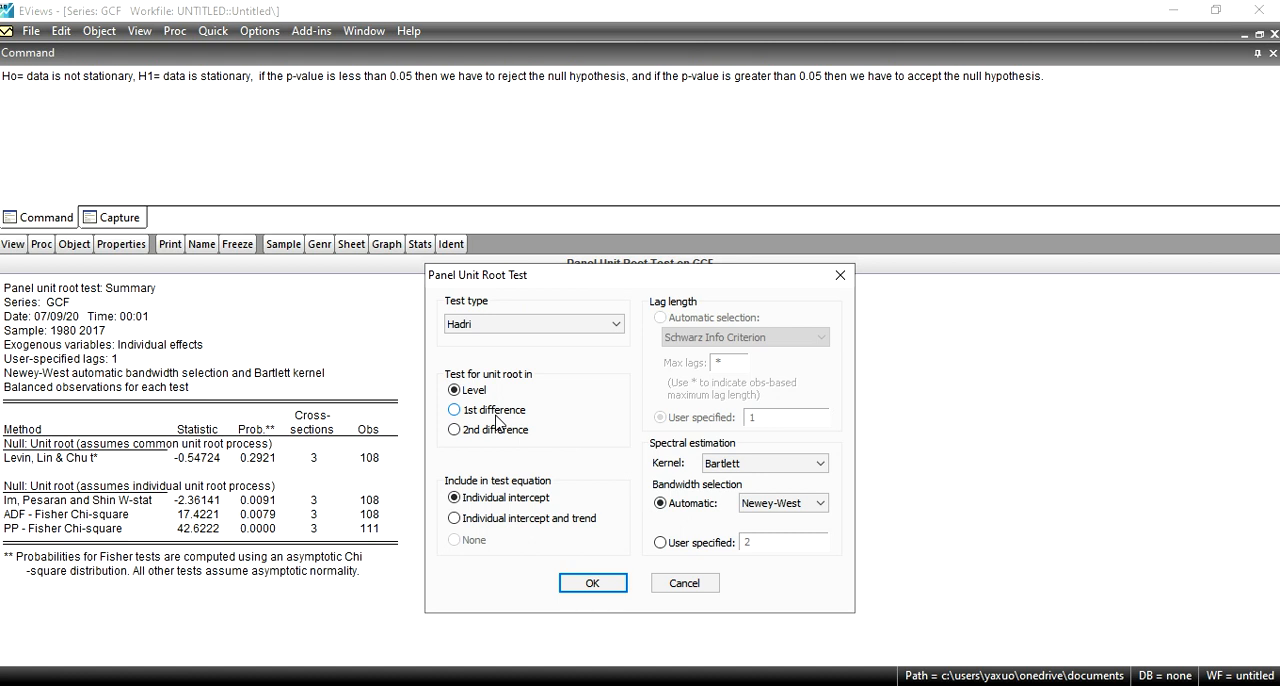
left_click(619, 597)
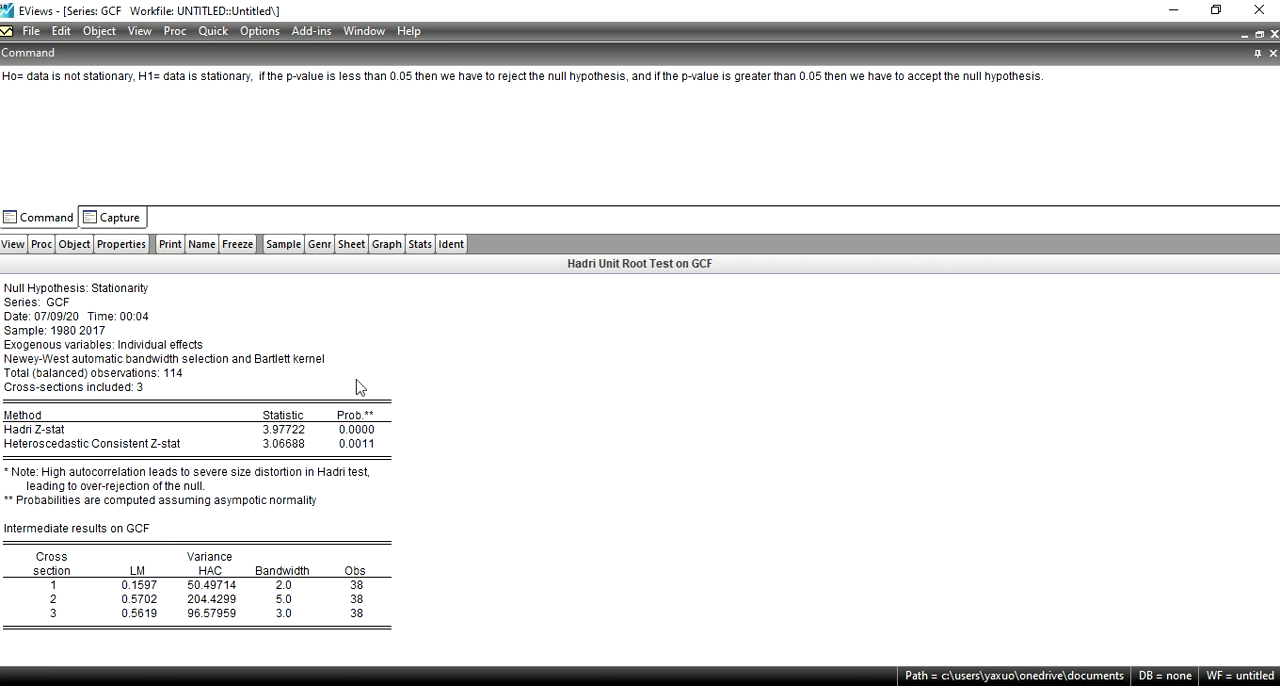
Step: Add the Hadri null hypothesis "H0= data is statrioary" on a new line of the note in the command area
left_click(42, 140)
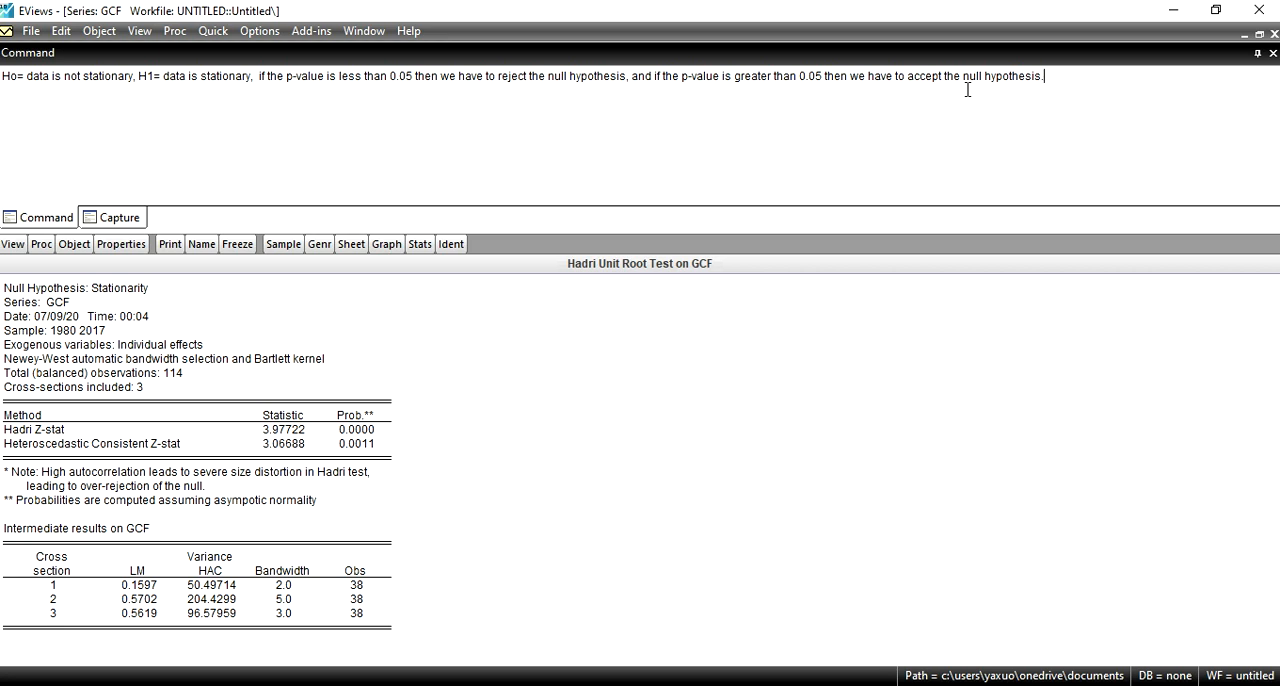
key("Return")
type("H0=")
type("data is statrioa")
type("ry")
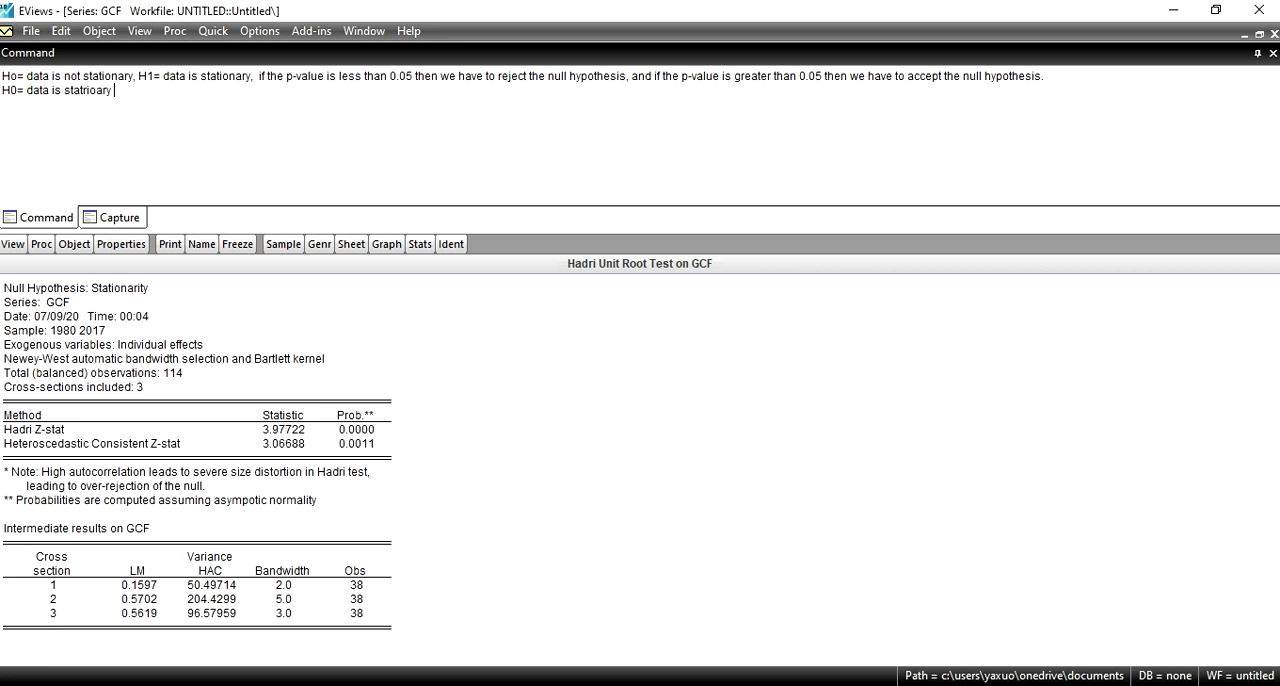
type(" , H1= data is not statrionay")
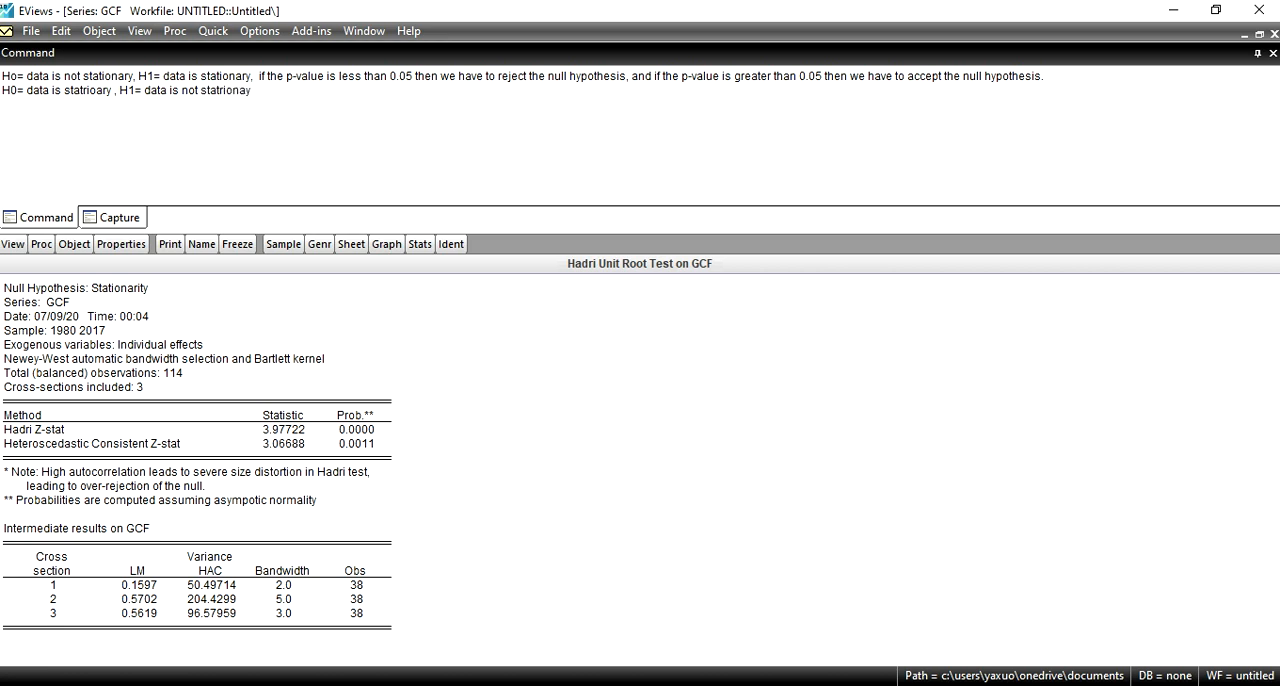
Step: Complete the Hadri line of the note with the alternative hypothesis ", H1= data is not statrionary"
key("BackSpace")
type("ry.")
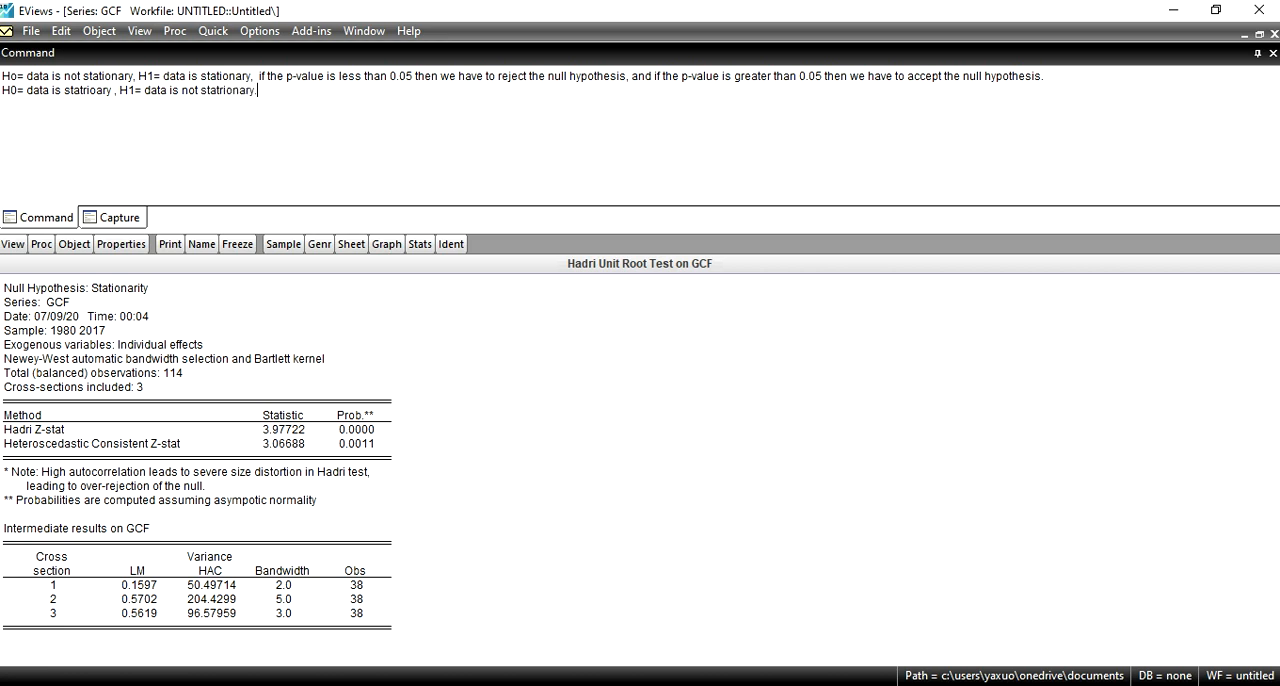